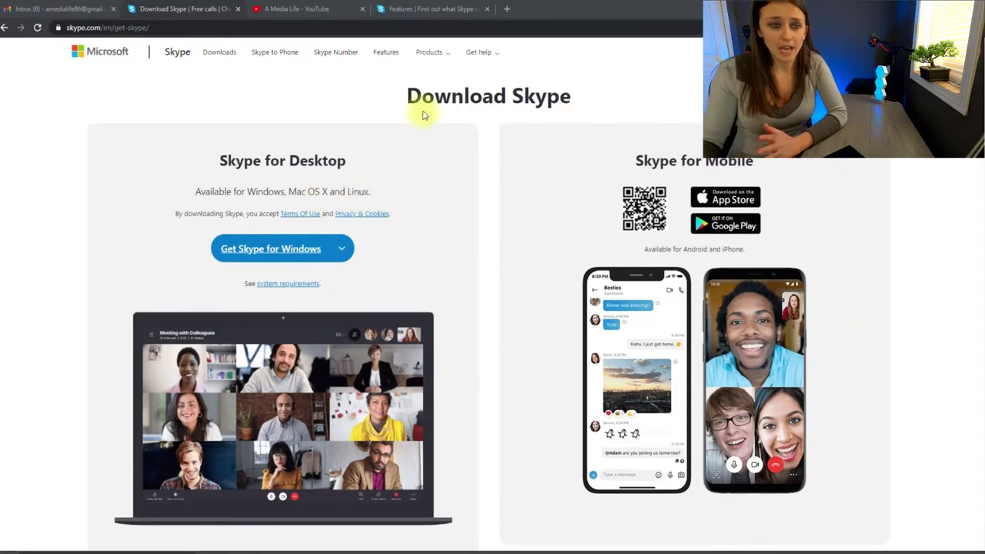
- Download Skype for Windows from the website, install version 8.68 and launch its first-run setup
left_click(406, 9)
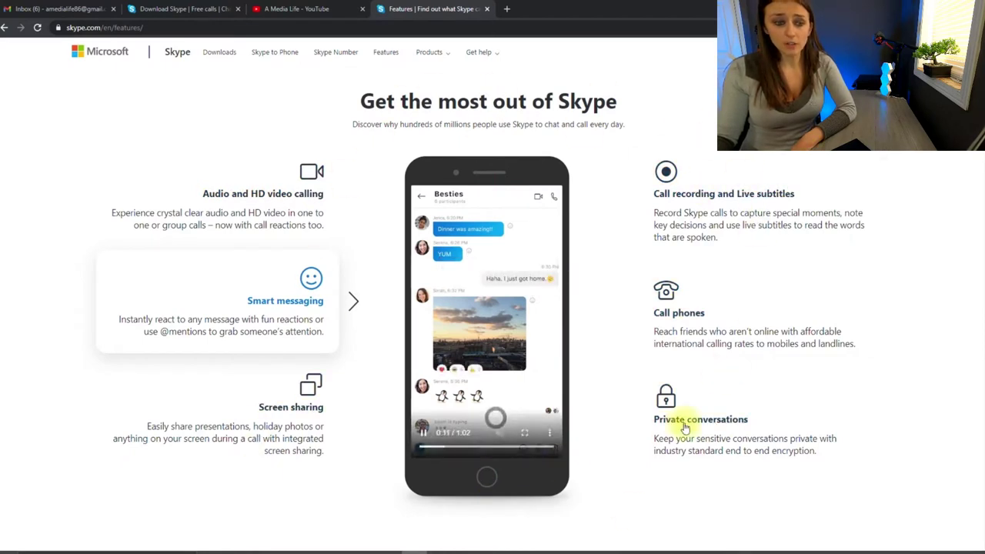
mouse_move(485, 264)
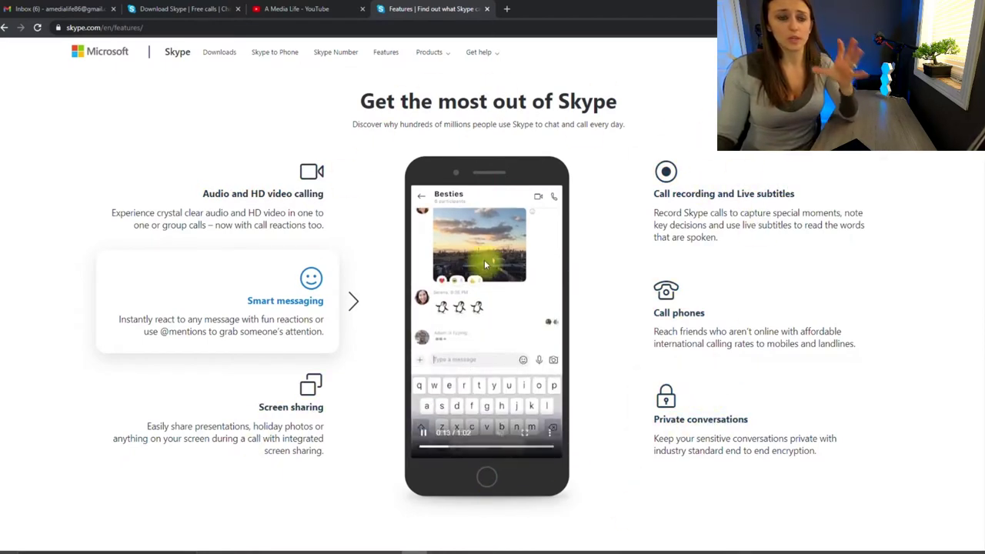
left_click(194, 7)
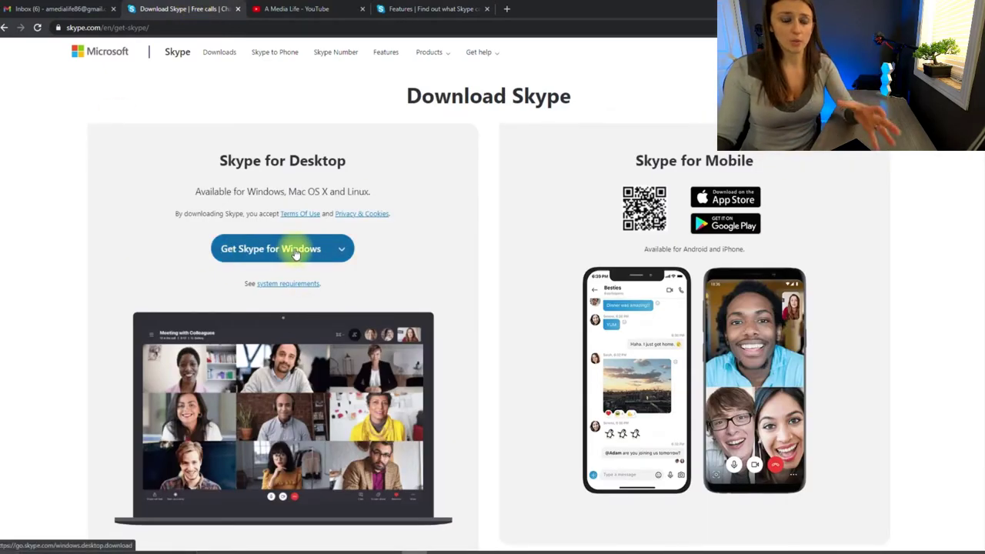
left_click(296, 254)
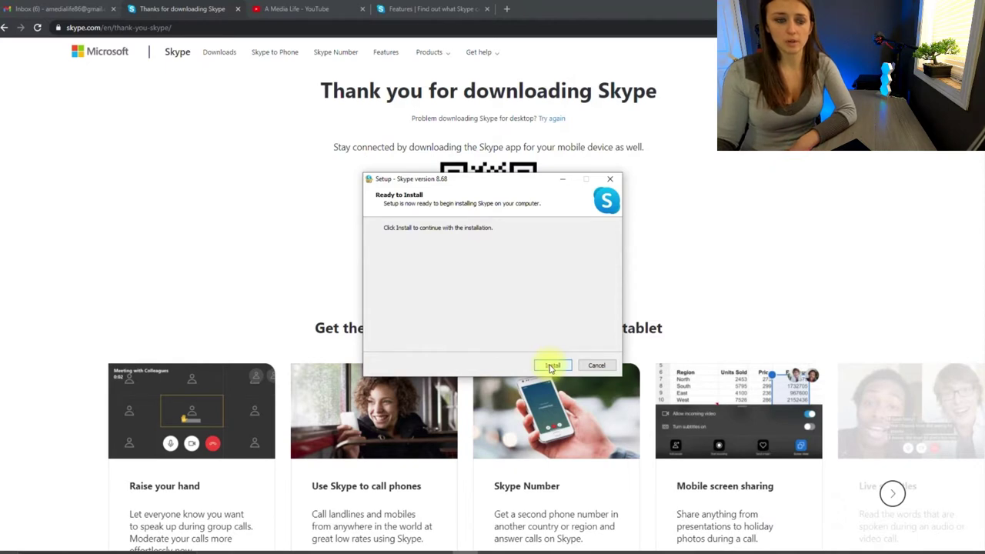
left_click(550, 366)
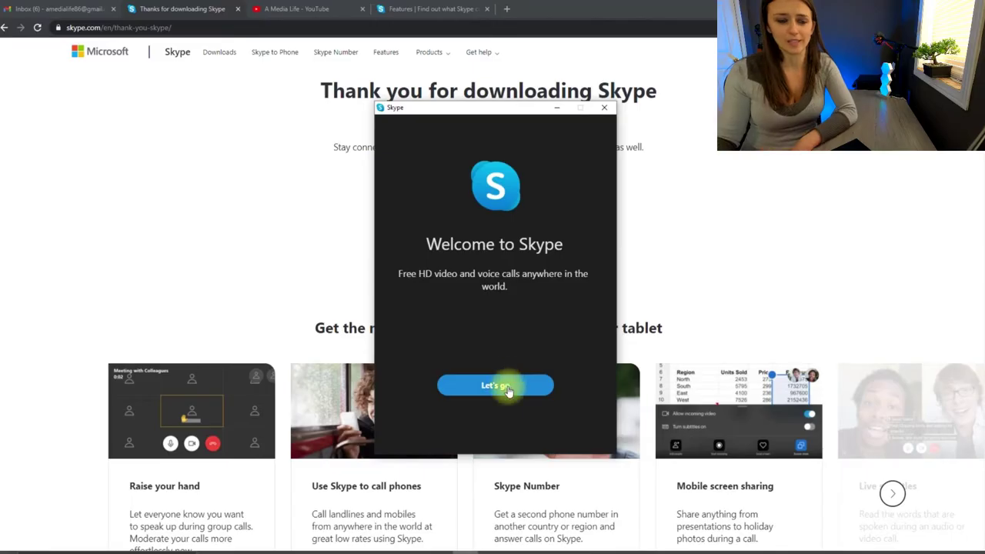
left_click(505, 384)
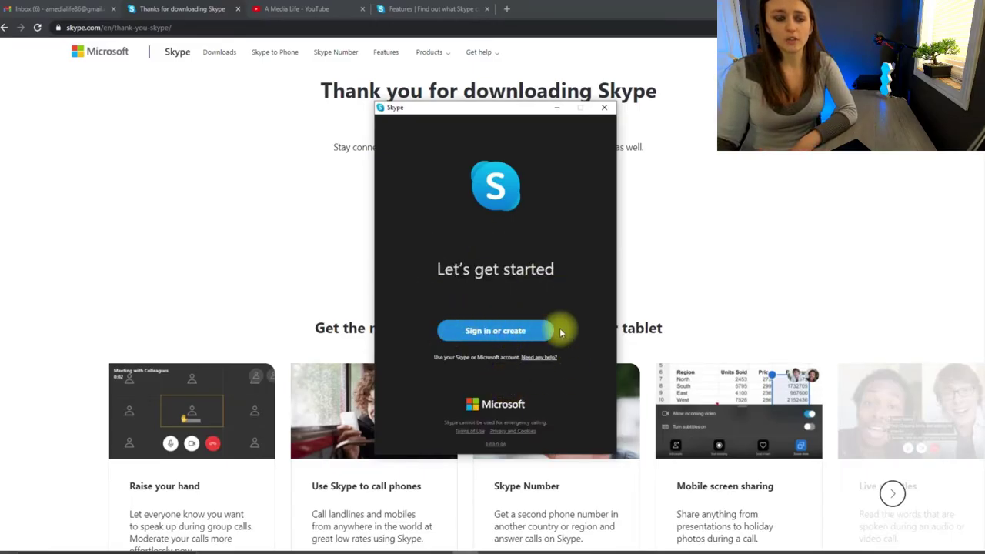
- Start creating a new Skype account for the email and submit a password
left_click(497, 332)
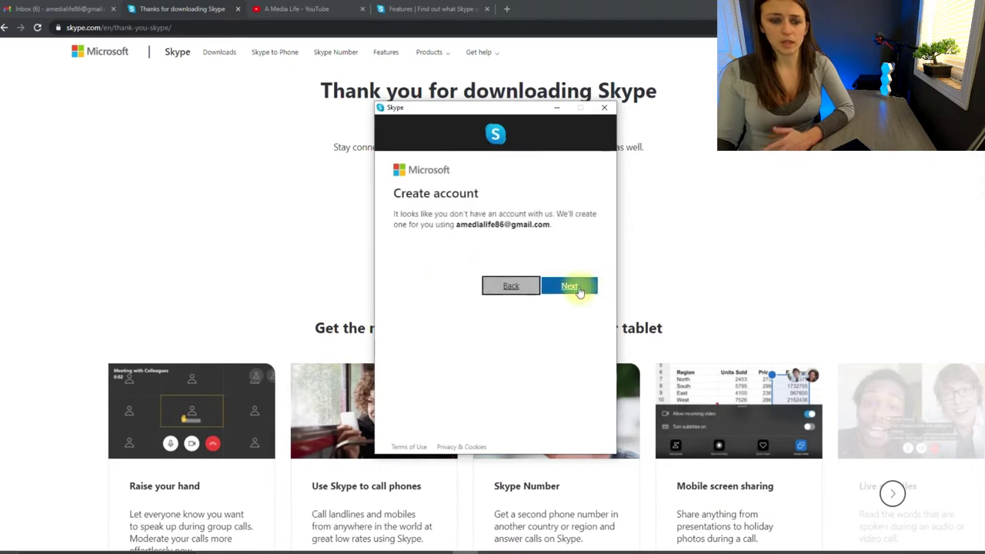
left_click(578, 286)
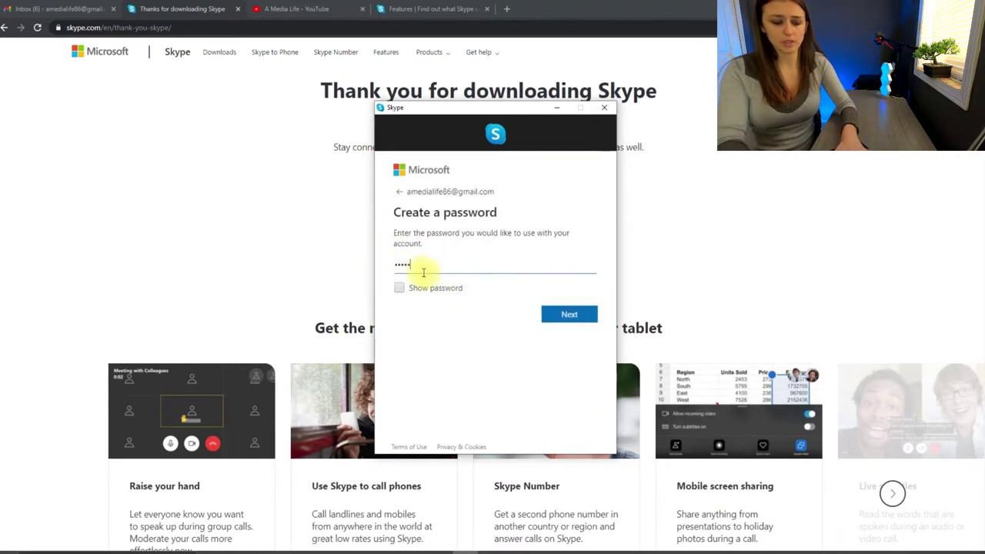
key("Return")
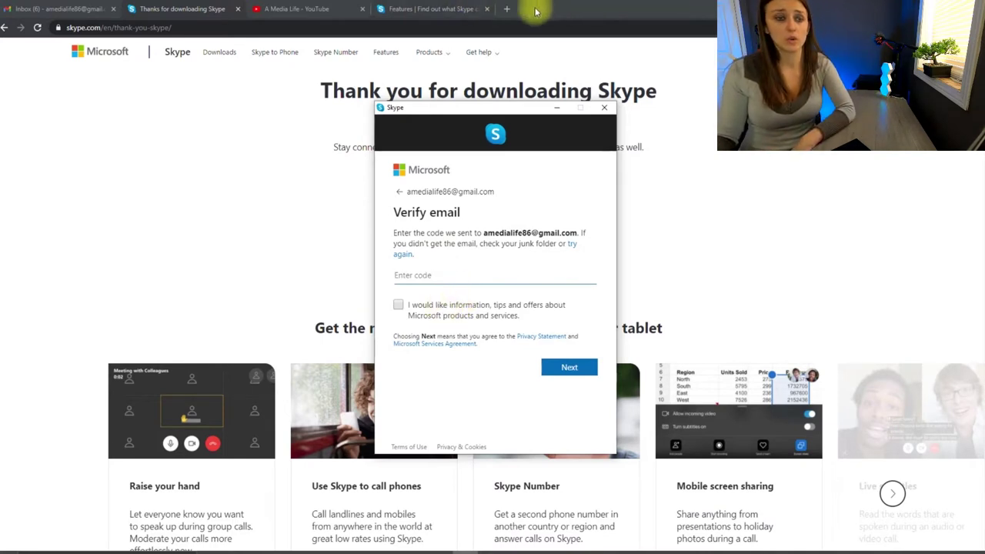
- Fetch the verification code from the Gmail inbox, submit it and start the robot-check puzzle
left_click(508, 11)
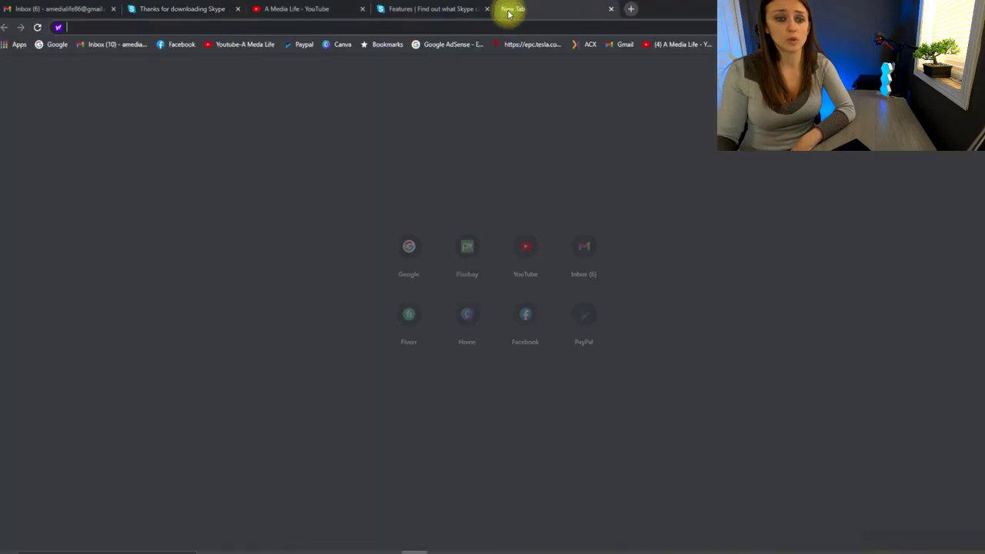
left_click(136, 42)
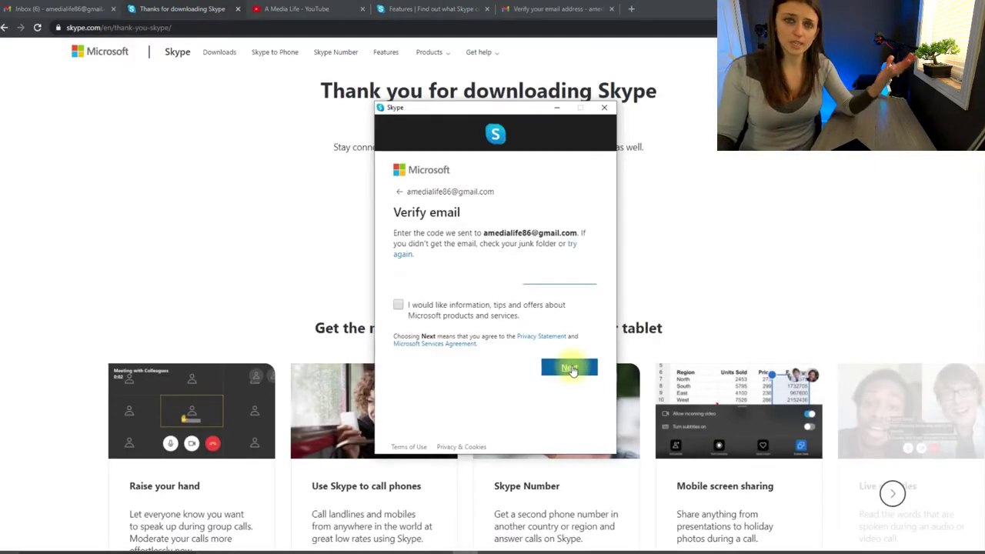
left_click(571, 368)
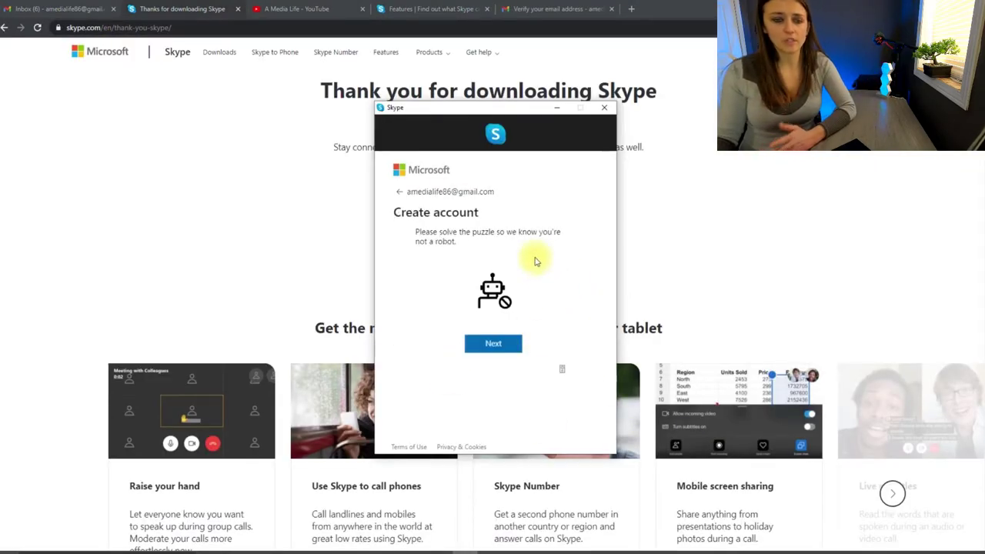
left_click(497, 344)
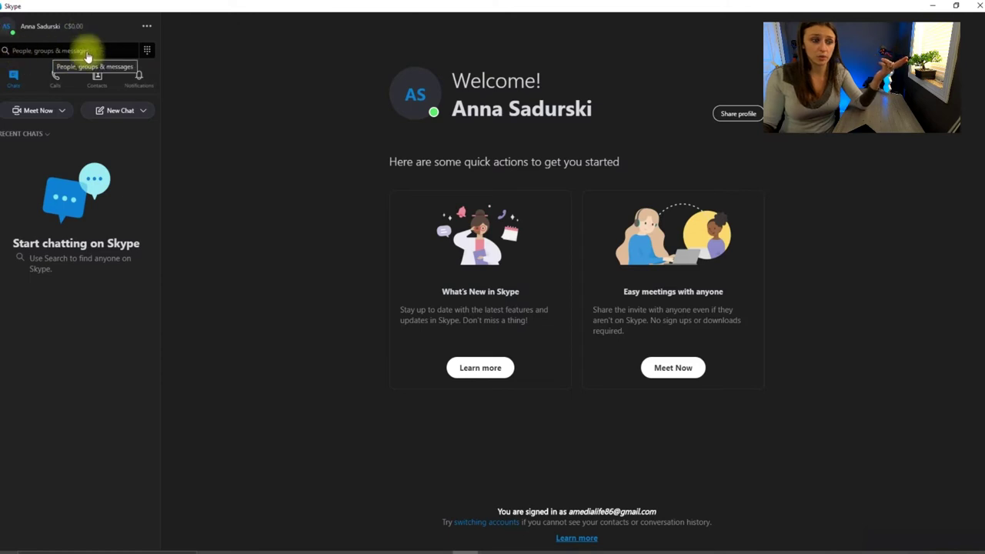
- Show the New Chat dropdown with its group, moderated, one-to-one and private options
left_click(142, 112)
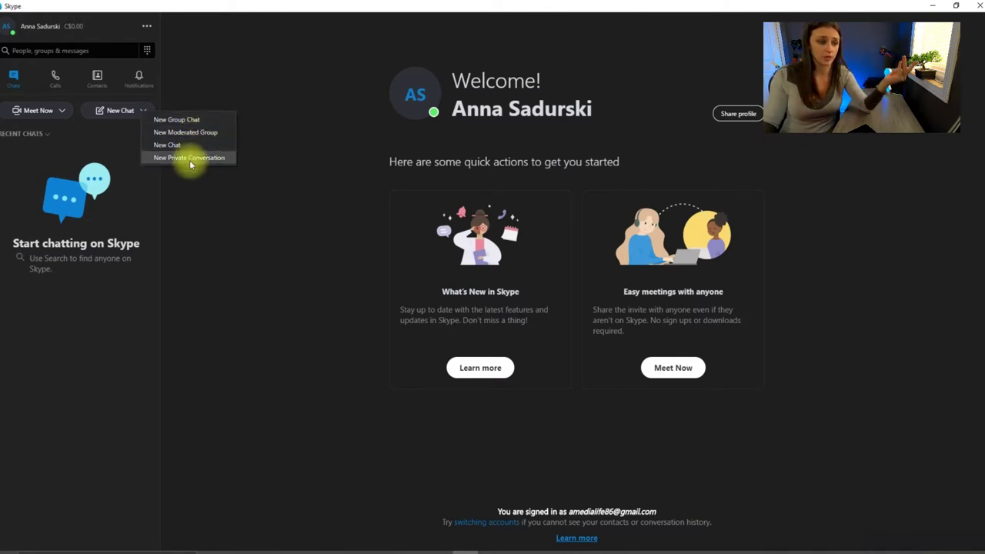
- Search for the contact in New Chat, open their conversation and draft the message 'hello'
left_click(170, 147)
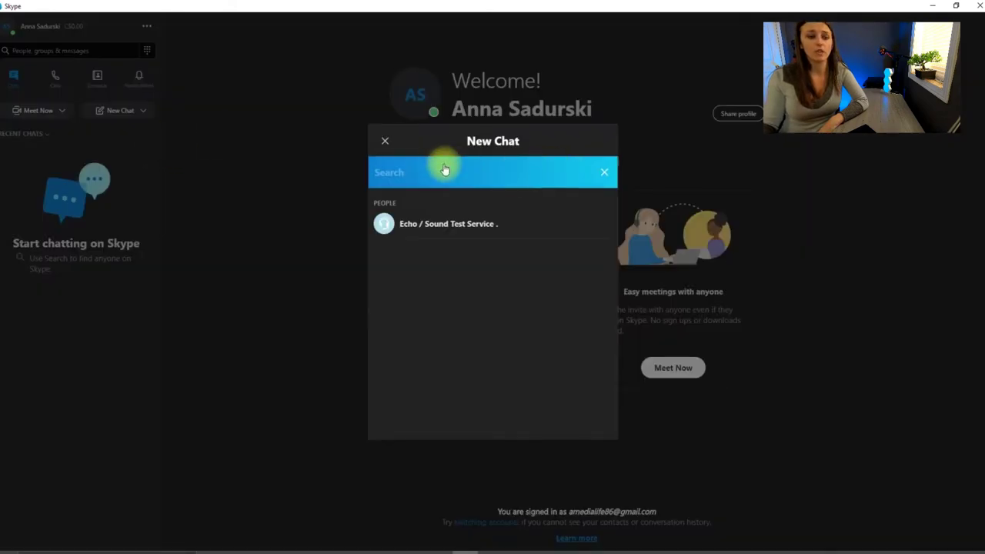
type("b")
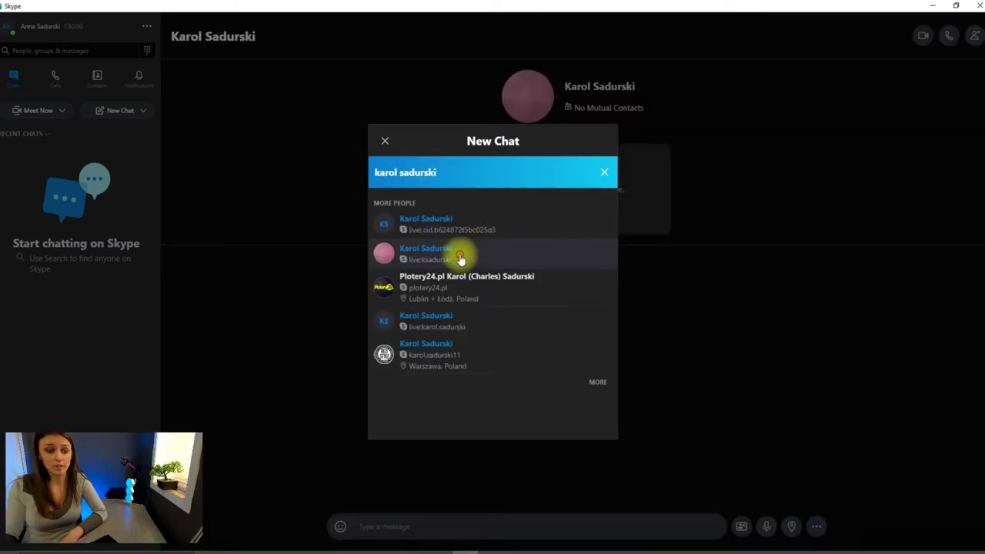
left_click(459, 254)
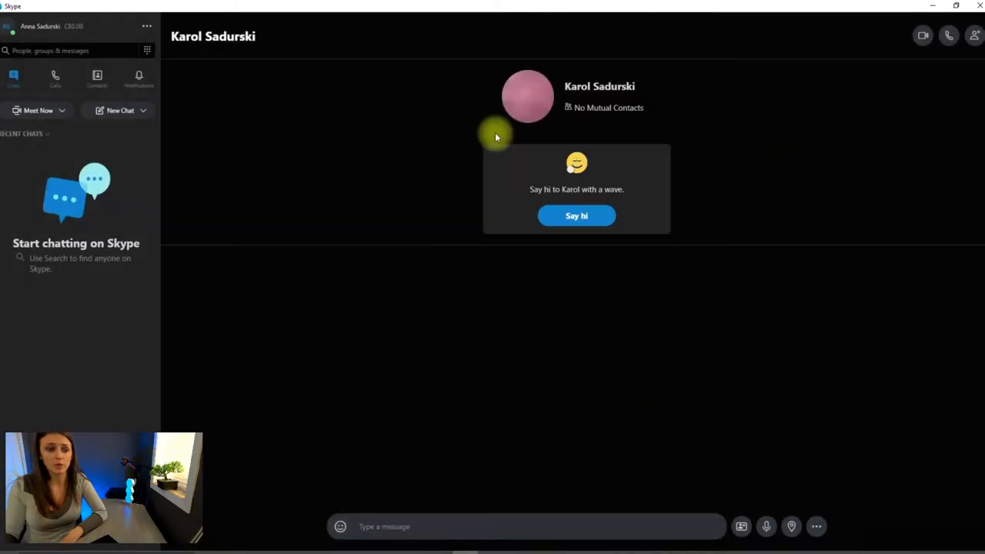
left_click(529, 530)
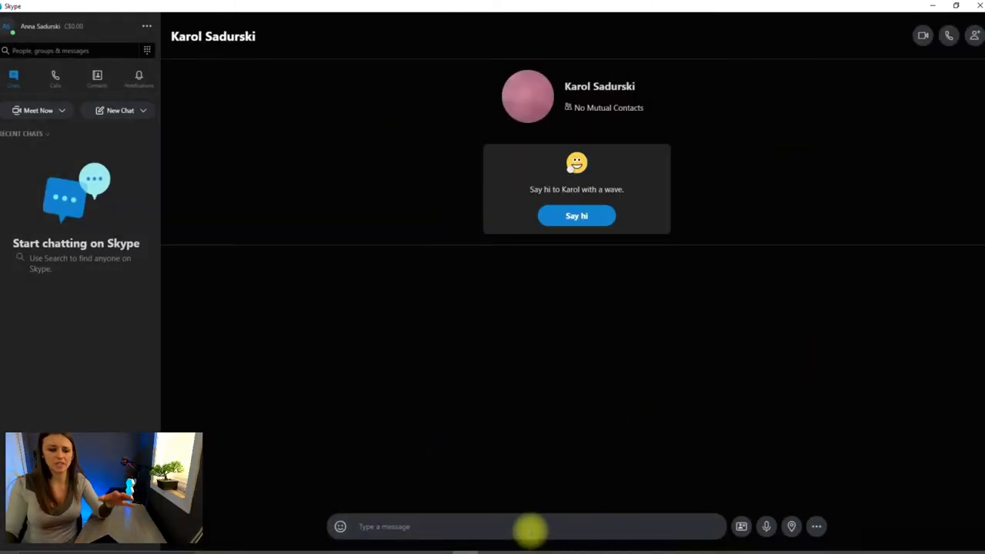
type("hello")
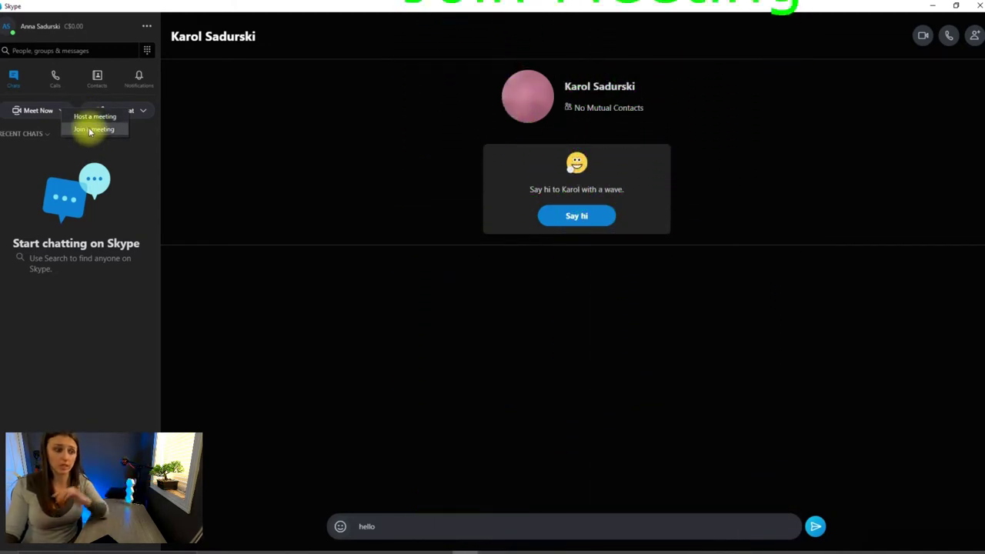
- Dismiss the Join a meeting prompt without joining and host a new Meet Now meeting
left_click(89, 130)
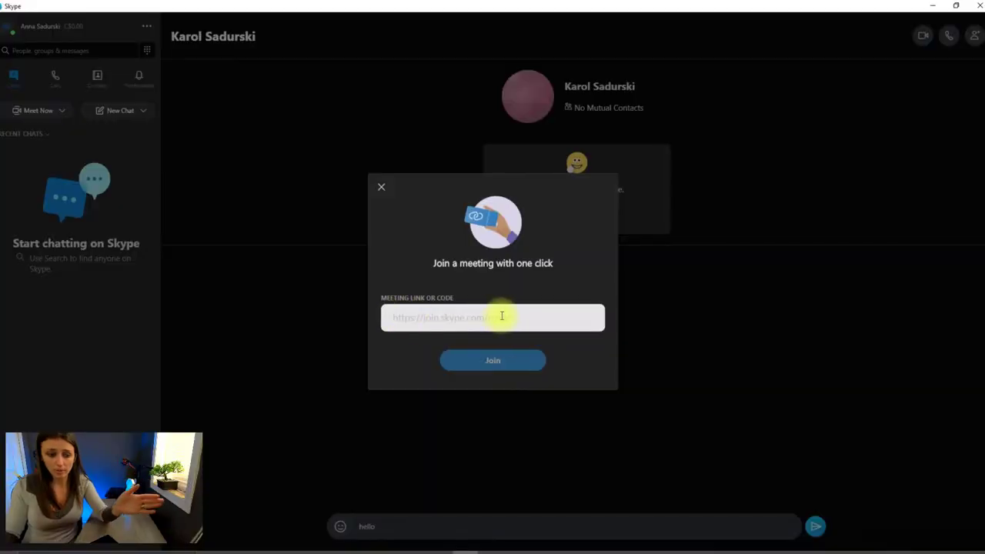
left_click(383, 189)
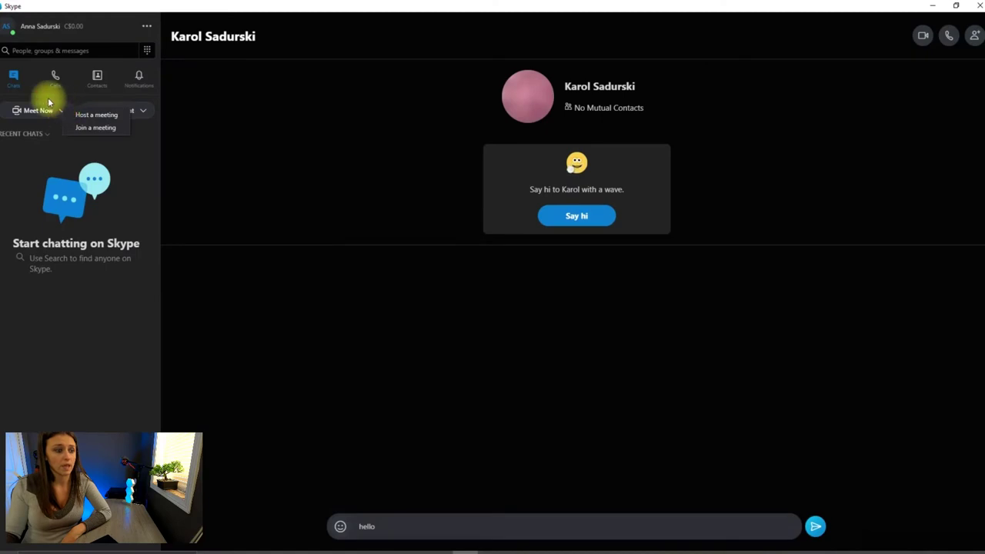
left_click(97, 115)
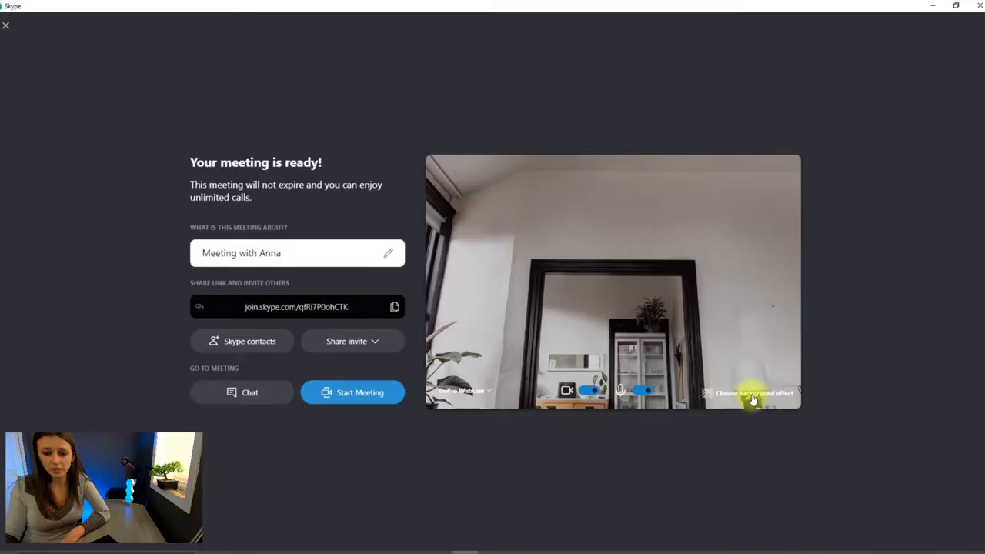
- Turn the microphone on, confirm the camera is on, and start editing the meeting name
left_click(759, 399)
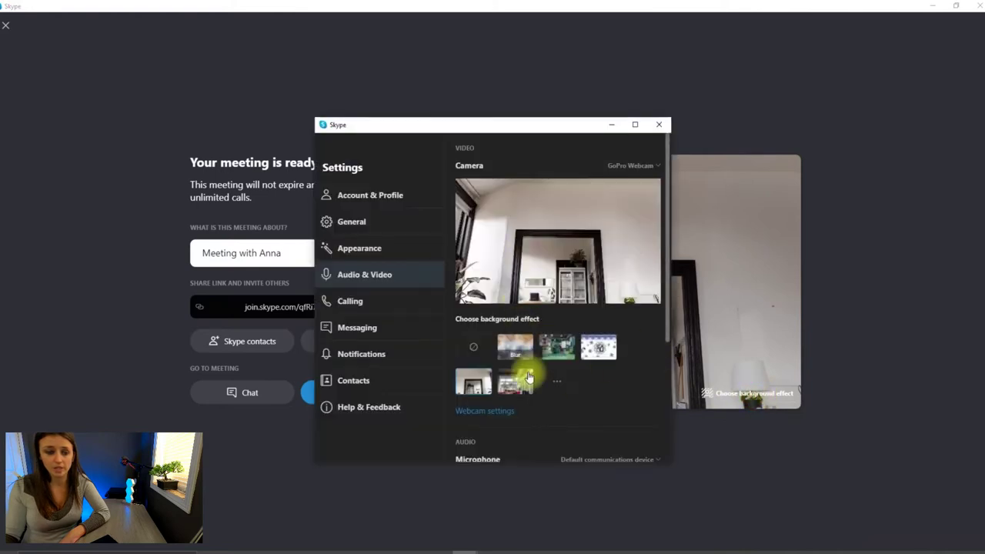
key("Escape")
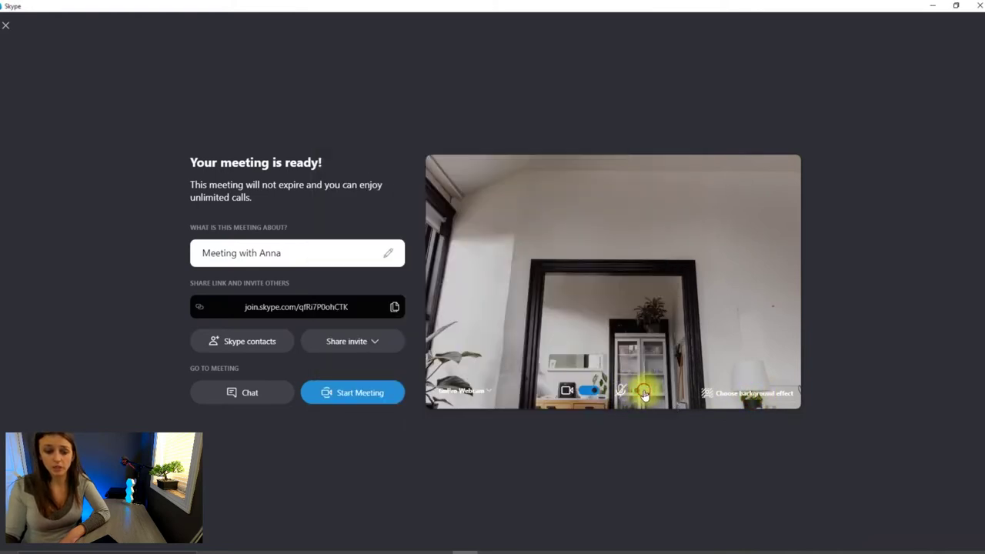
left_click(645, 395)
left_click(587, 393)
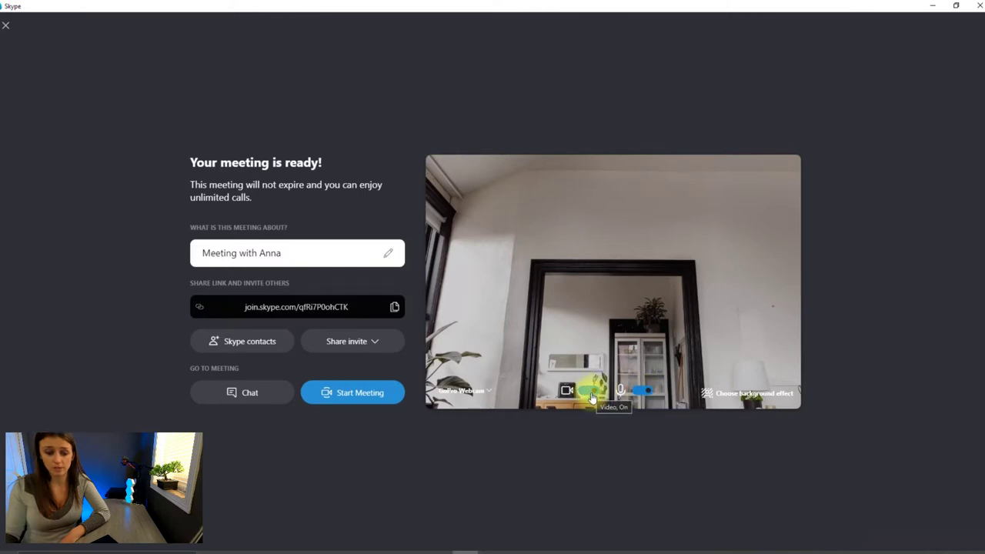
left_click(591, 394)
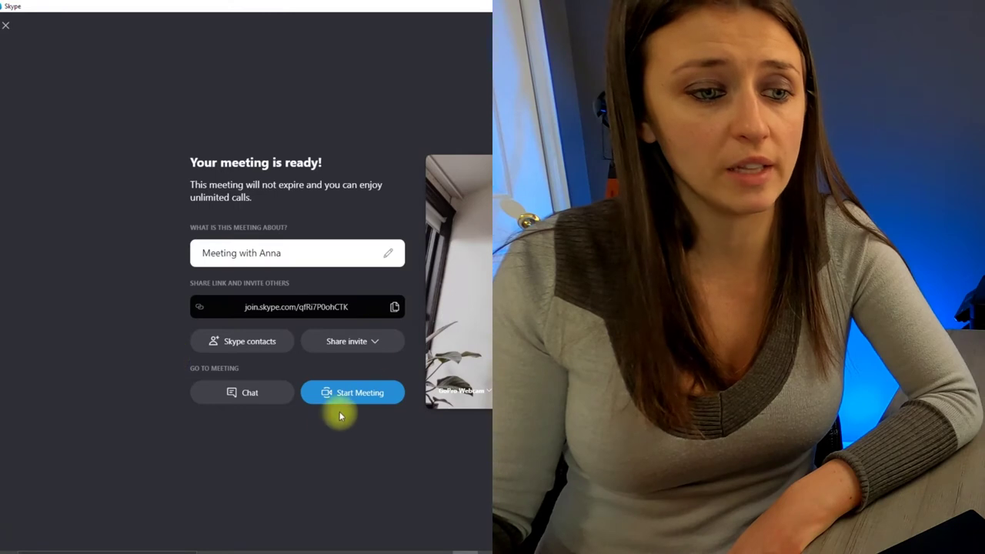
left_click(291, 253)
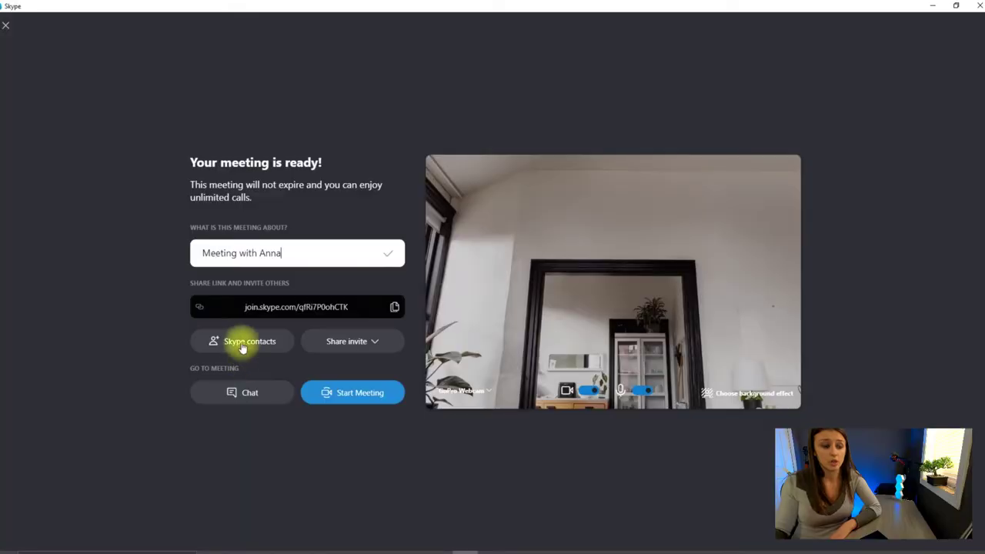
left_click(243, 341)
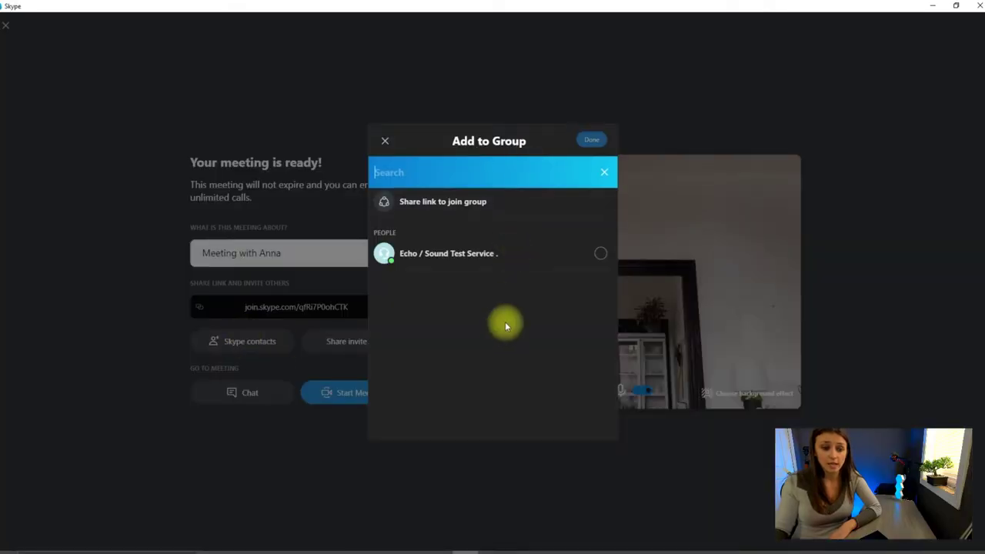
left_click(389, 144)
left_click(352, 342)
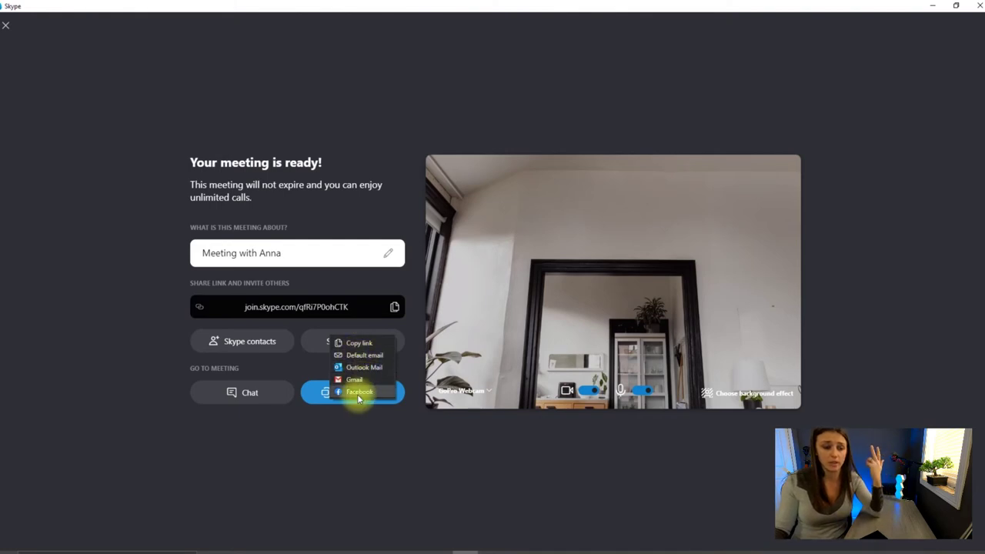
left_click(331, 415)
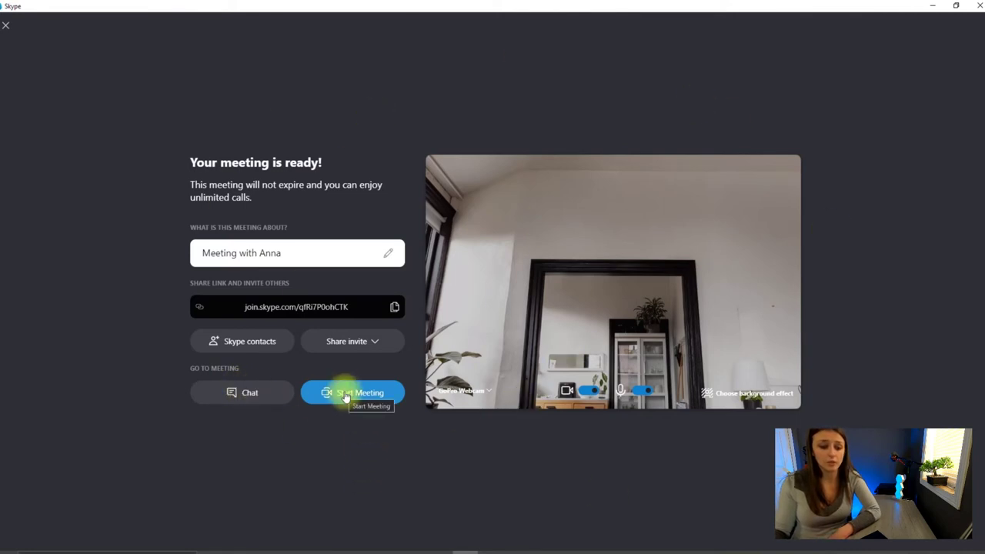
- Start the Meeting with Anna call, review layout and Add people options, and show share-link choices
left_click(346, 394)
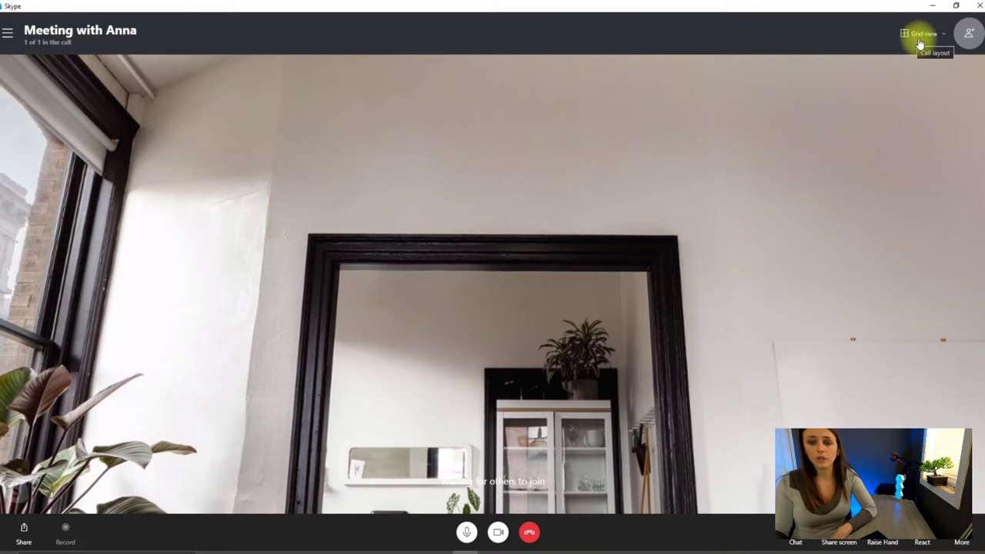
left_click(941, 34)
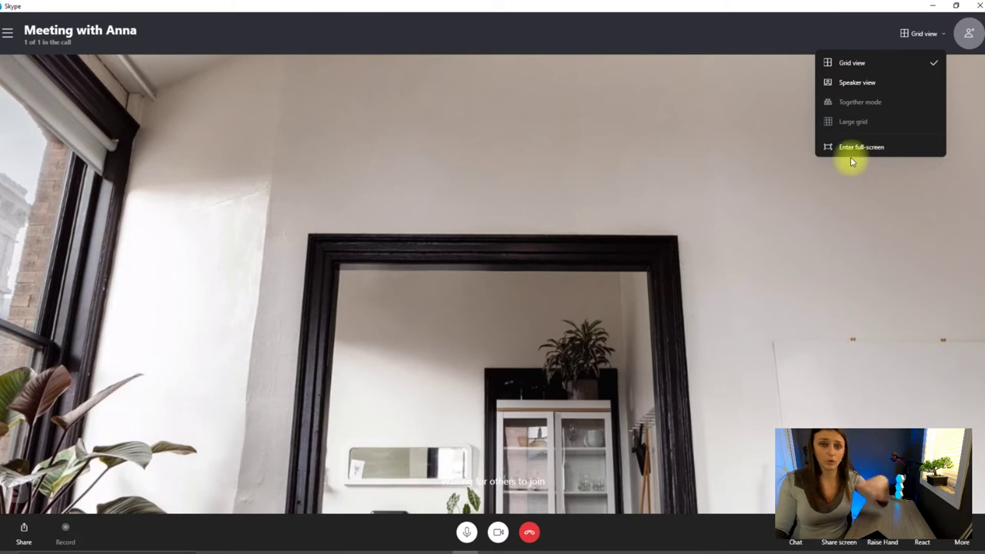
left_click(969, 35)
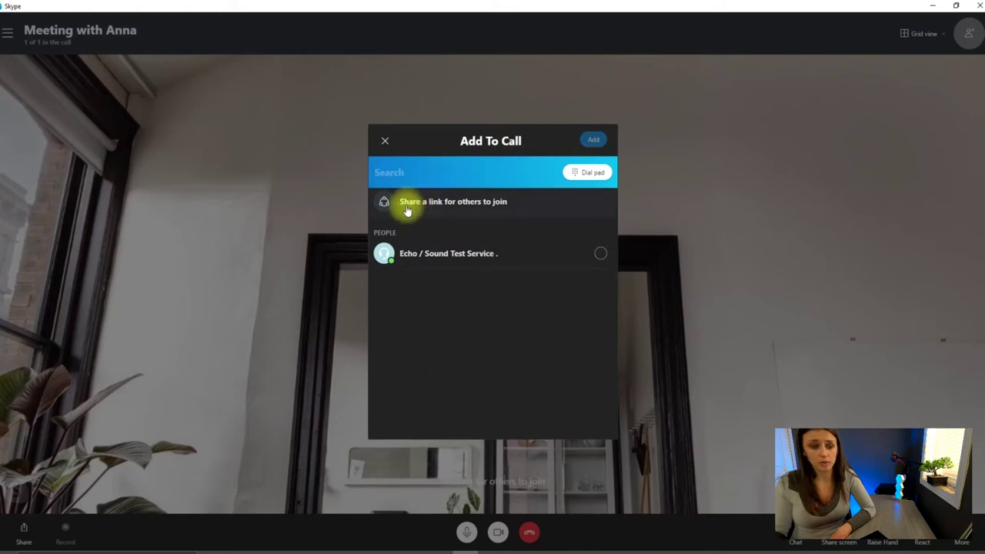
left_click(409, 165)
left_click(388, 143)
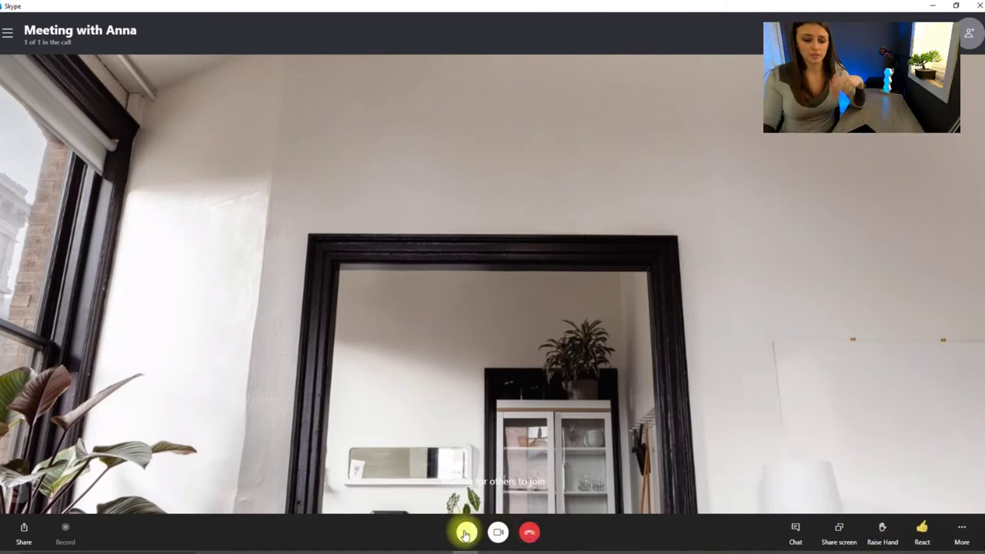
mouse_move(465, 534)
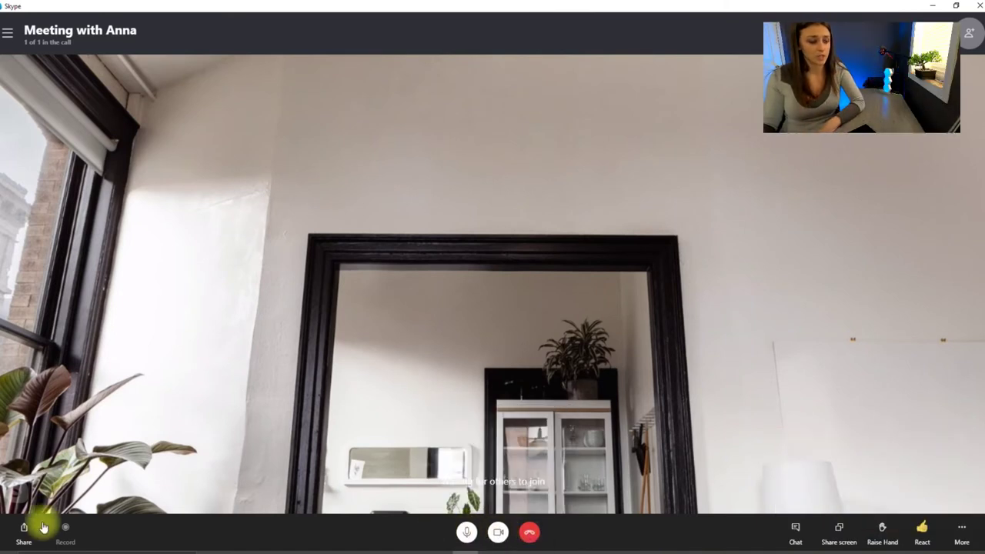
left_click(23, 537)
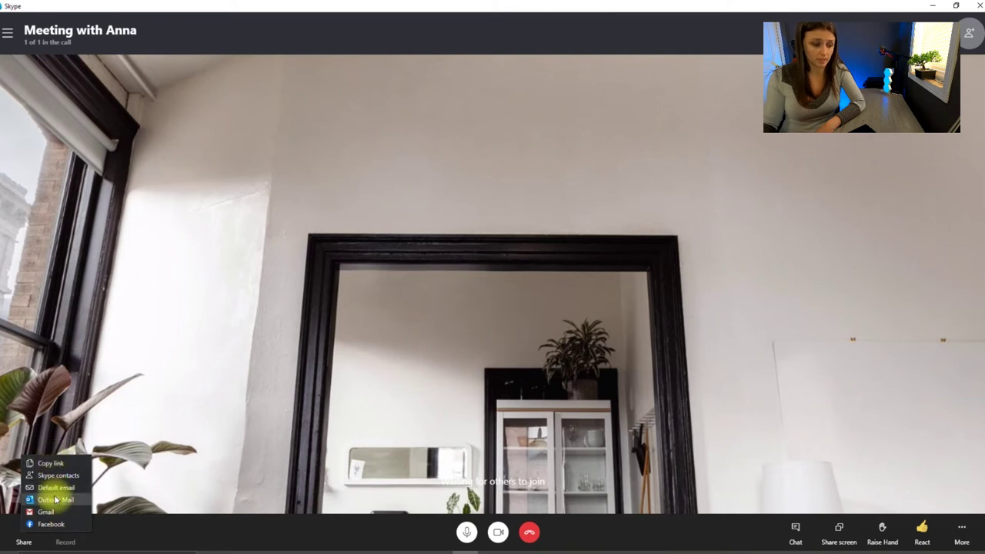
- Post 'Hello Everyone' in the meeting chat, then close the chat panel
left_click(110, 479)
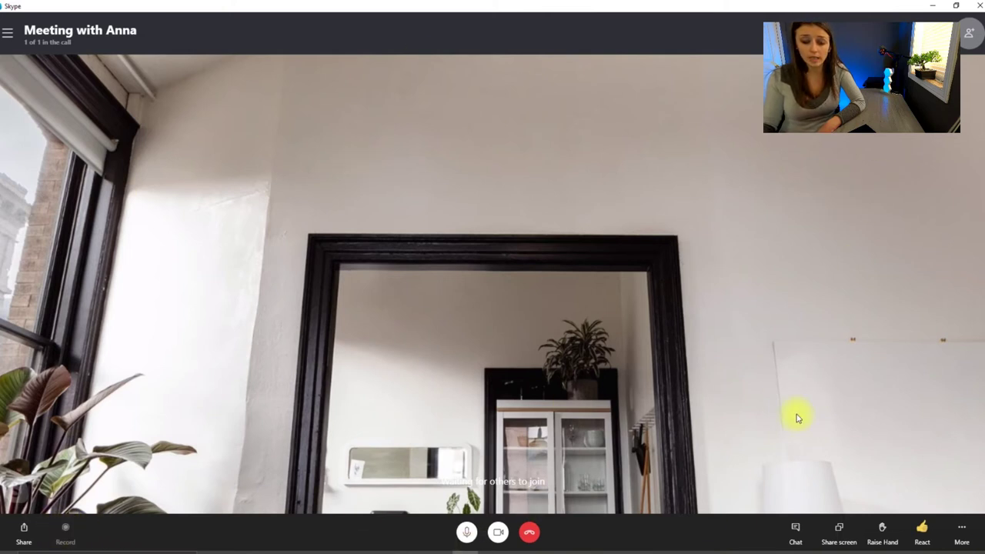
left_click(796, 528)
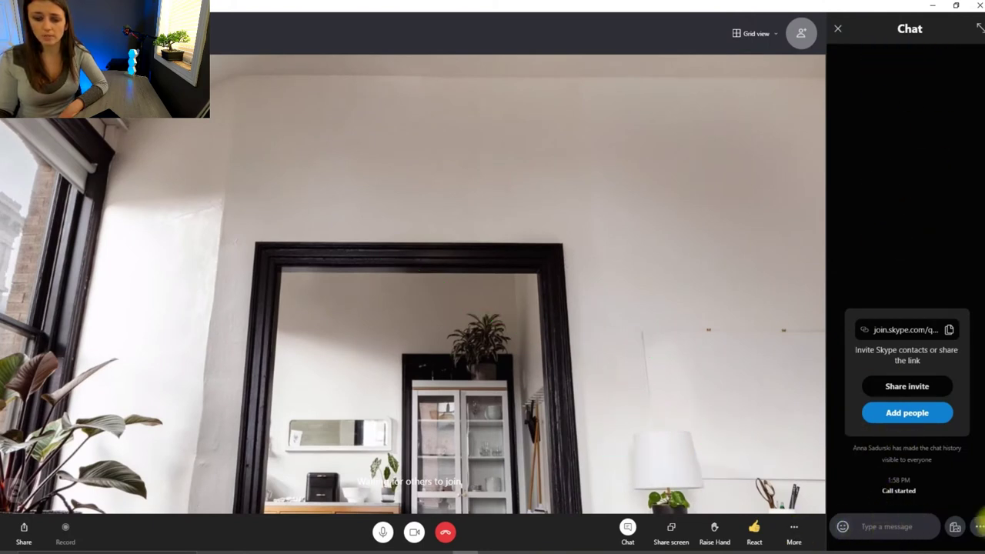
left_click(980, 528)
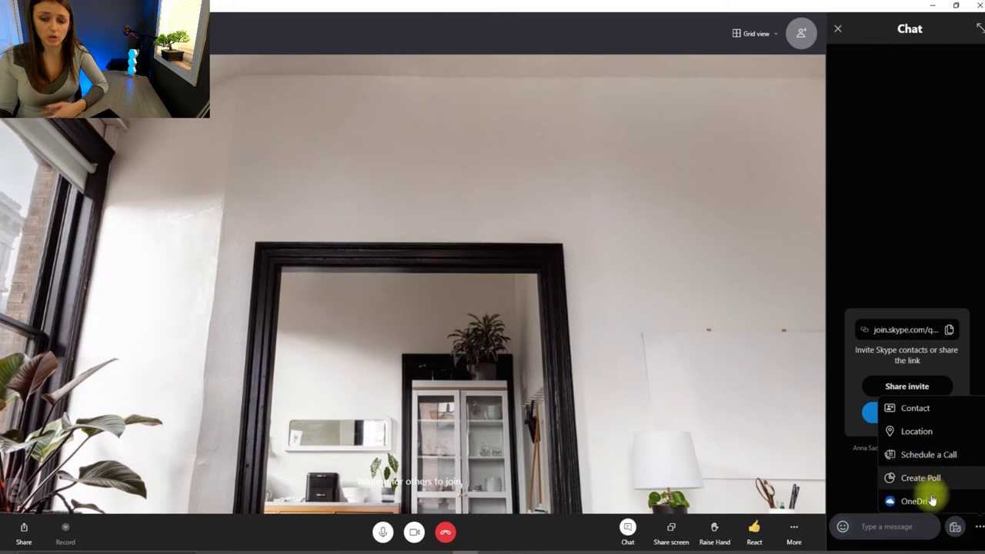
left_click(885, 527)
type("Hello Everyone")
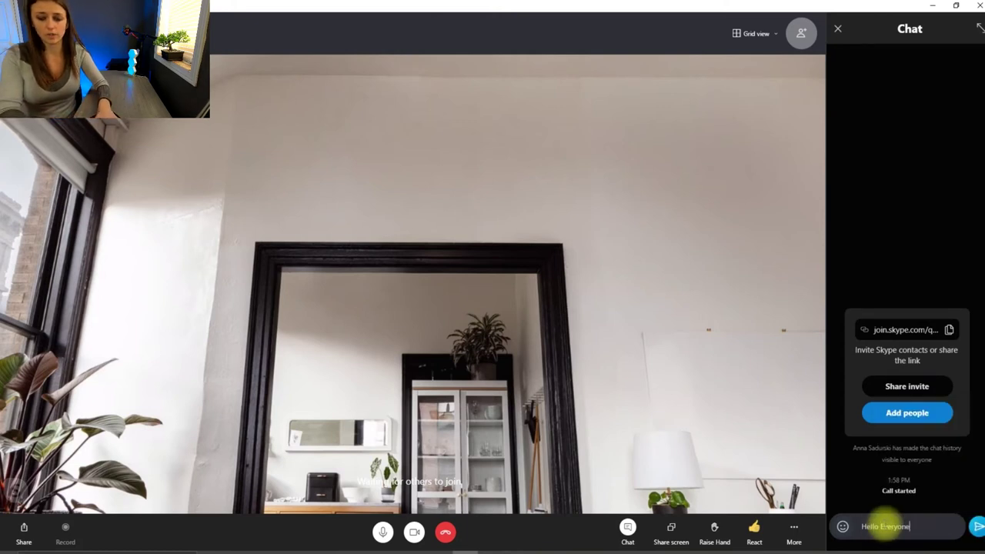
key("Return")
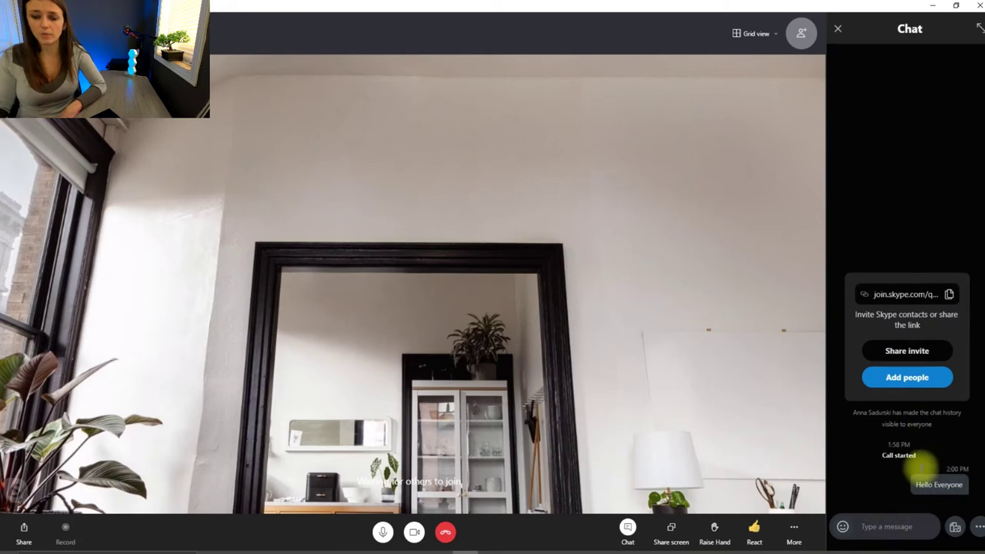
key("Escape")
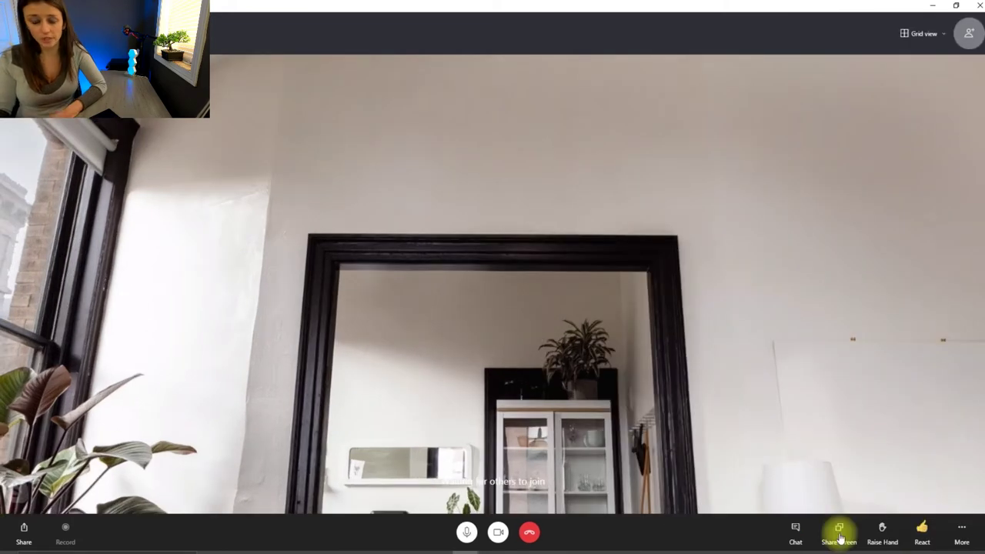
- Share the desktop screen with computer sound off, then raise and lower a hand
left_click(841, 538)
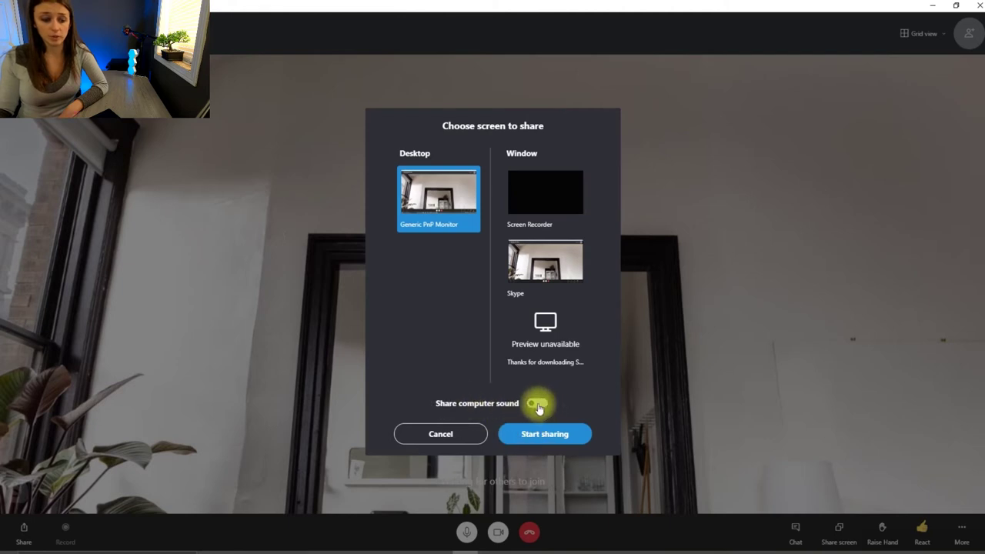
left_click(538, 406)
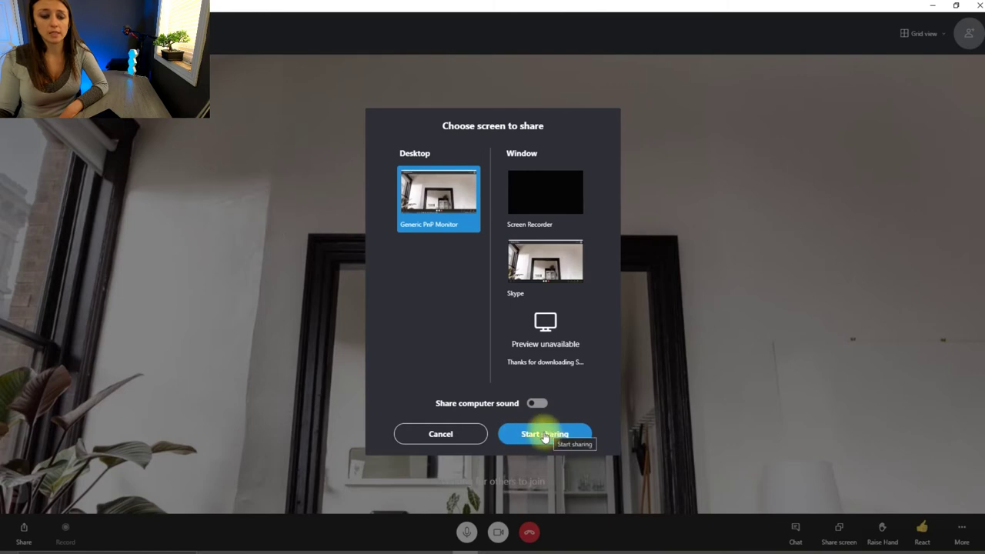
left_click(440, 433)
left_click(899, 537)
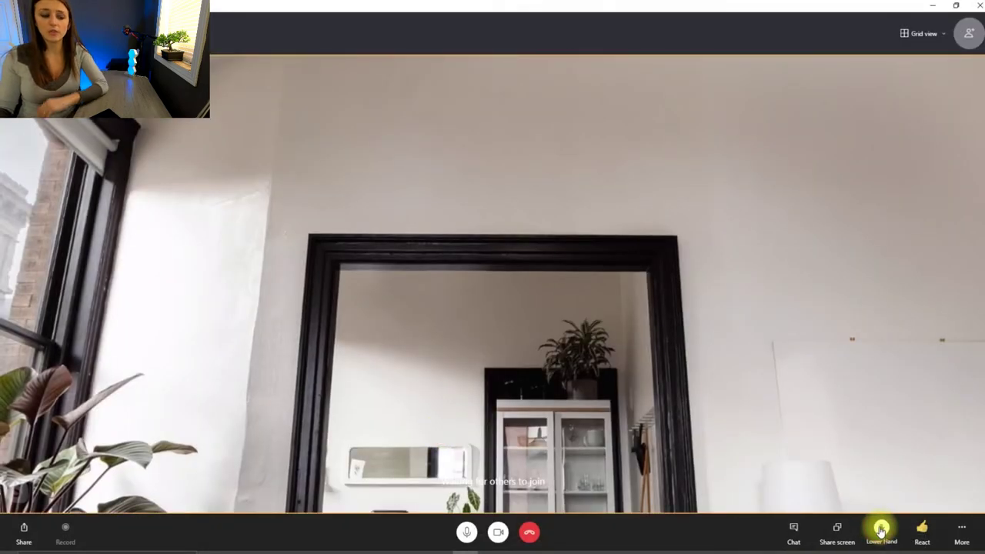
left_click(881, 531)
key("ctrl+shift+k")
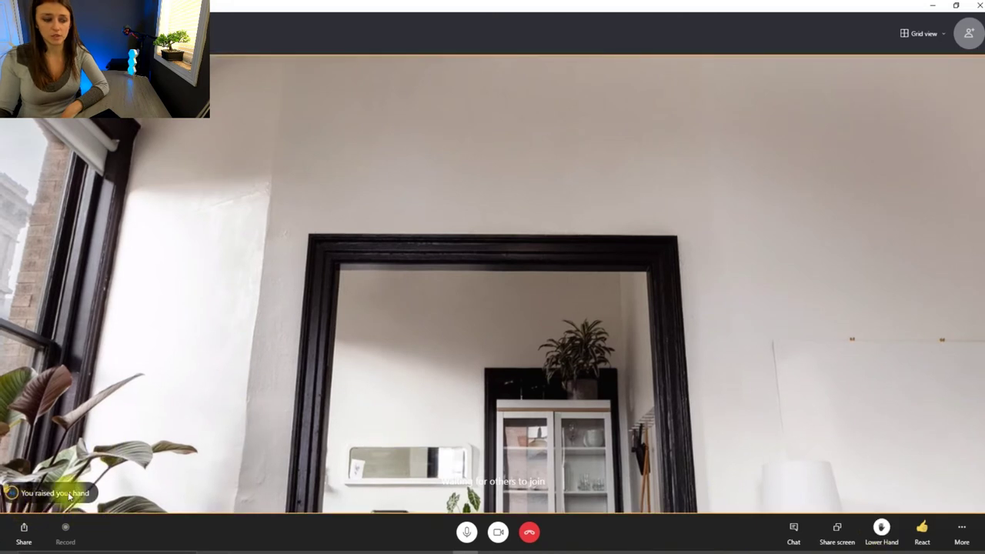
left_click(922, 531)
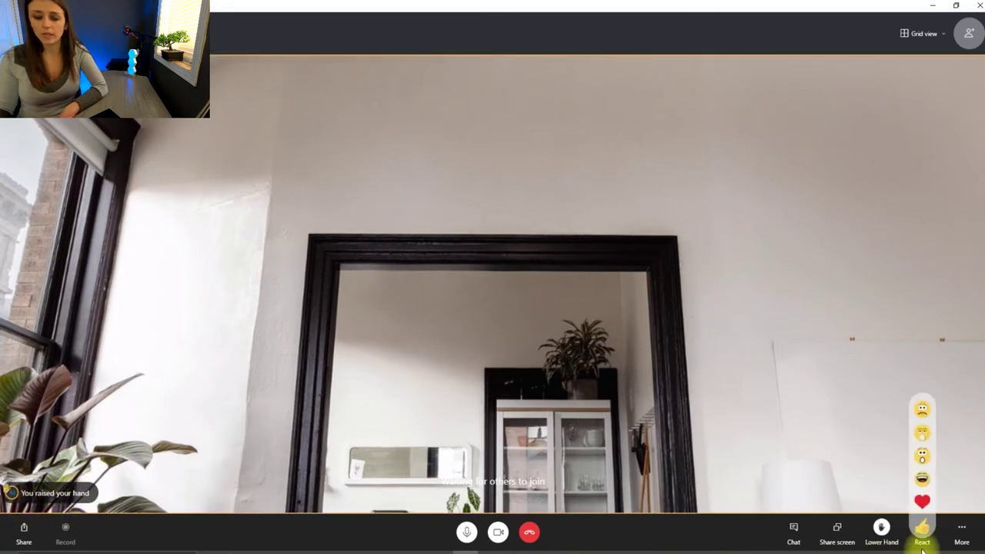
left_click(922, 531)
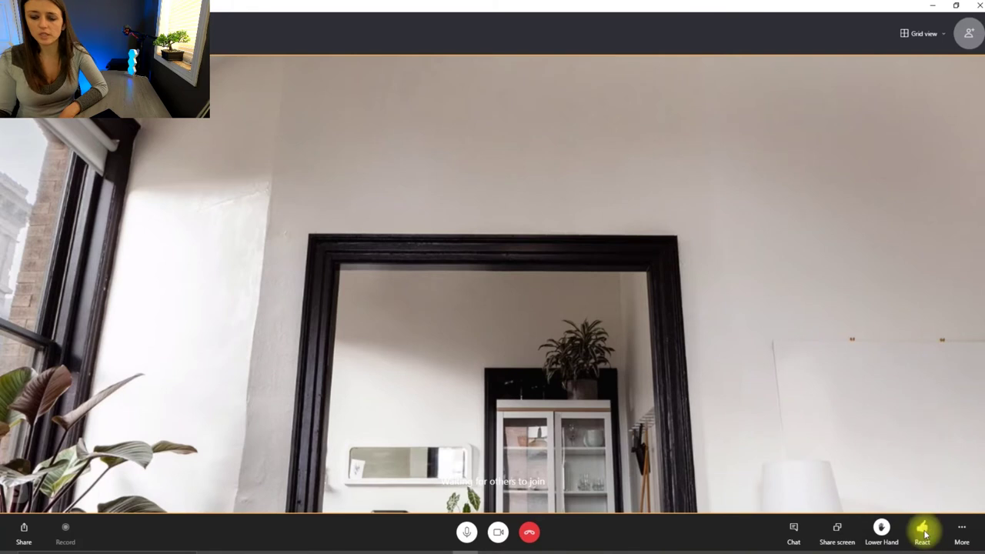
left_click(923, 531)
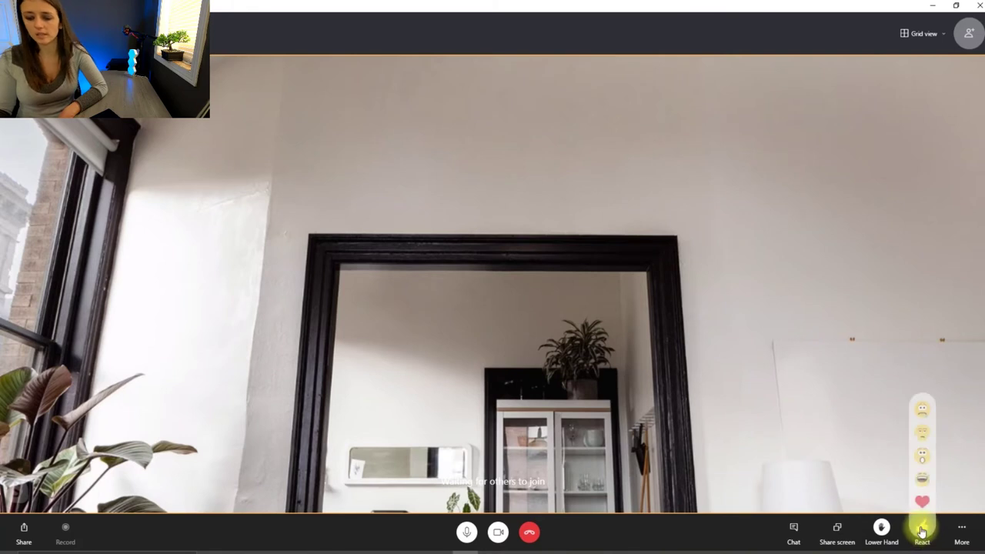
left_click(962, 532)
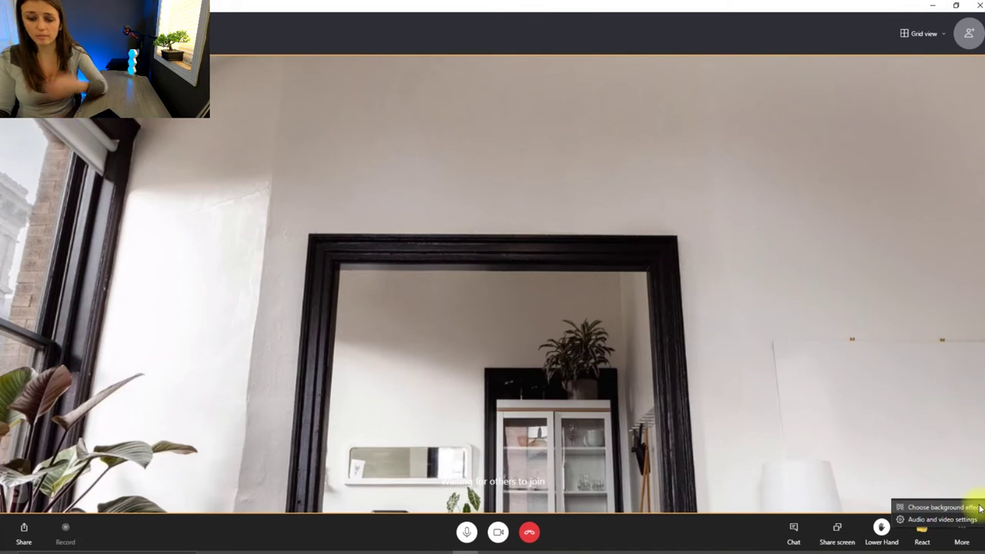
left_click(962, 510)
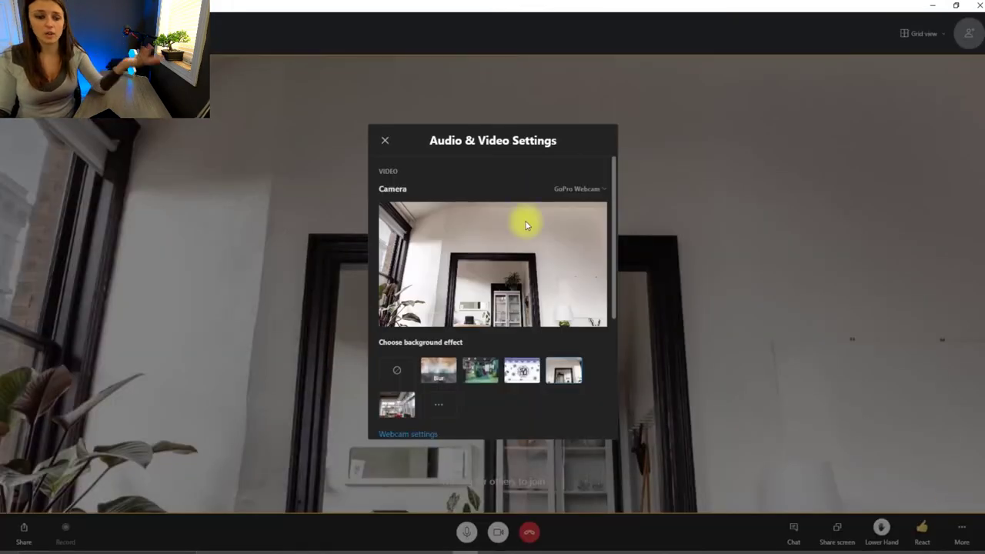
scroll(468, 317, "down", 3)
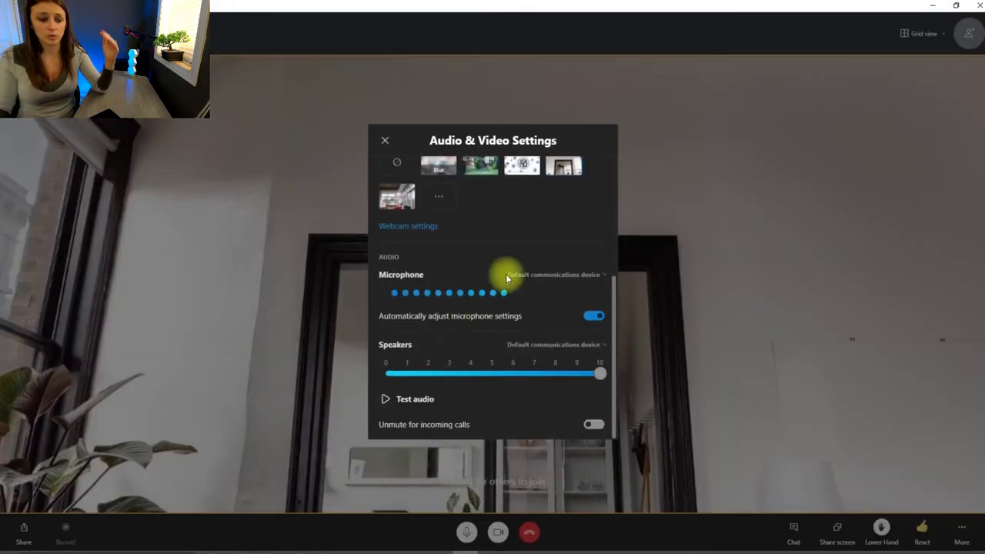
scroll(506, 274, "up", 3)
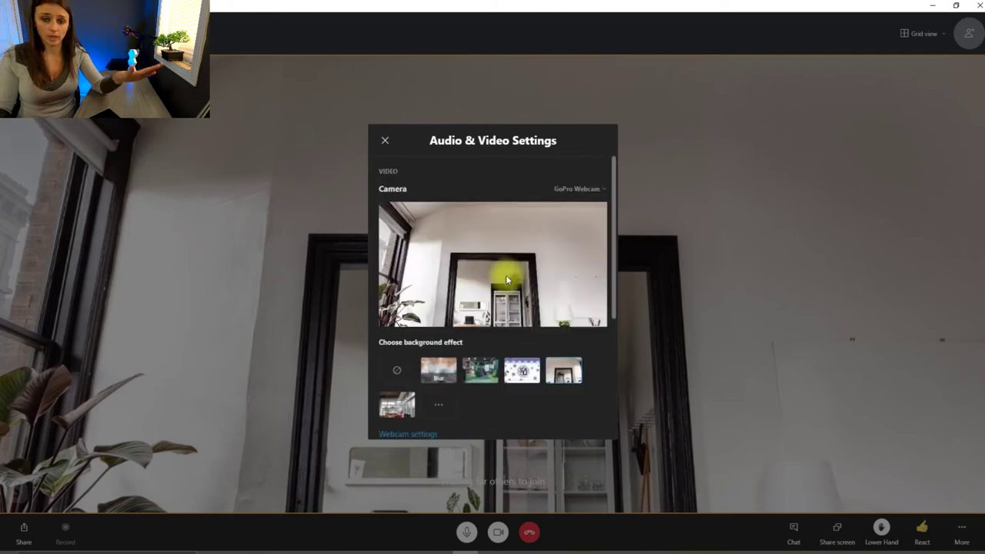
left_click(385, 140)
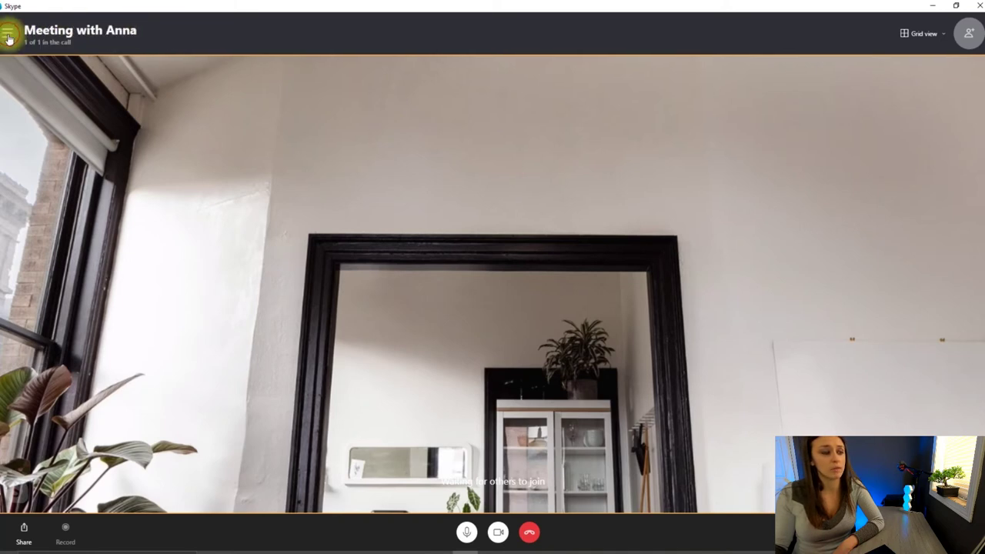
- Open the sidebar beside the call and browse notifications, recent calls and the chats list
left_click(9, 36)
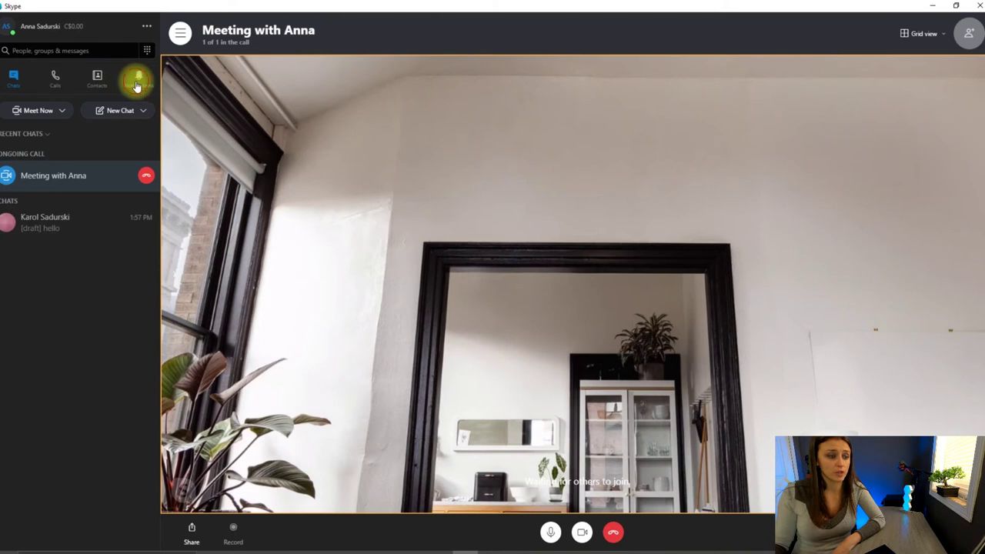
left_click(137, 85)
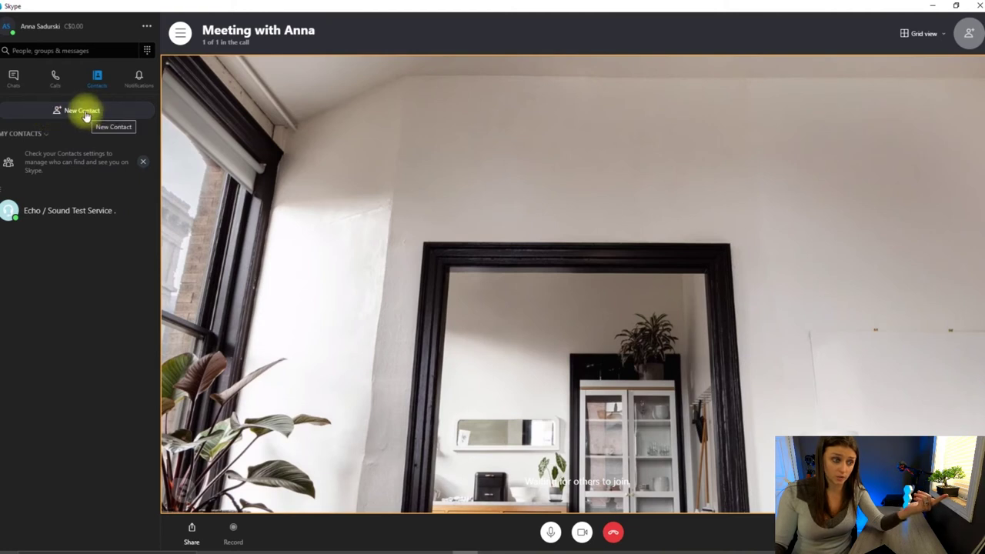
left_click(56, 74)
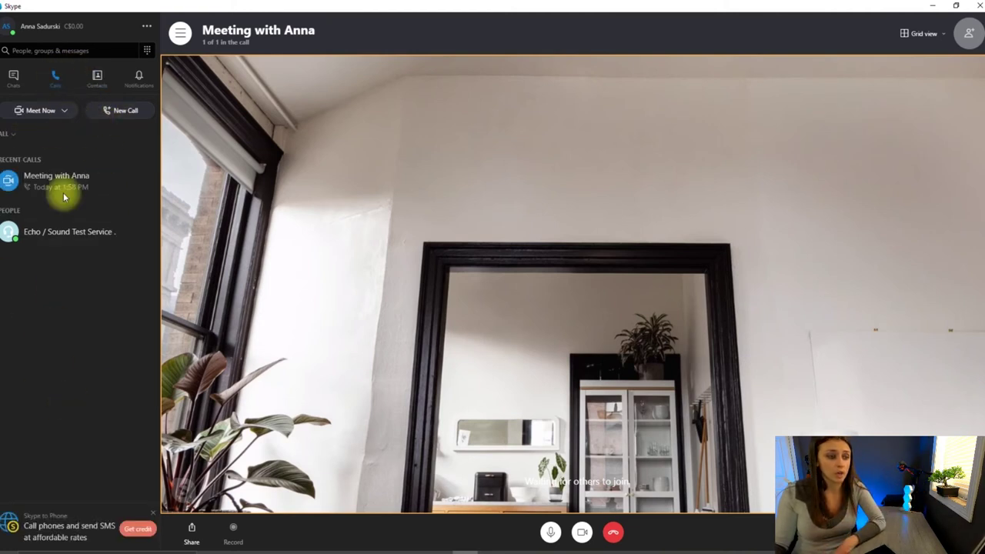
mouse_move(25, 196)
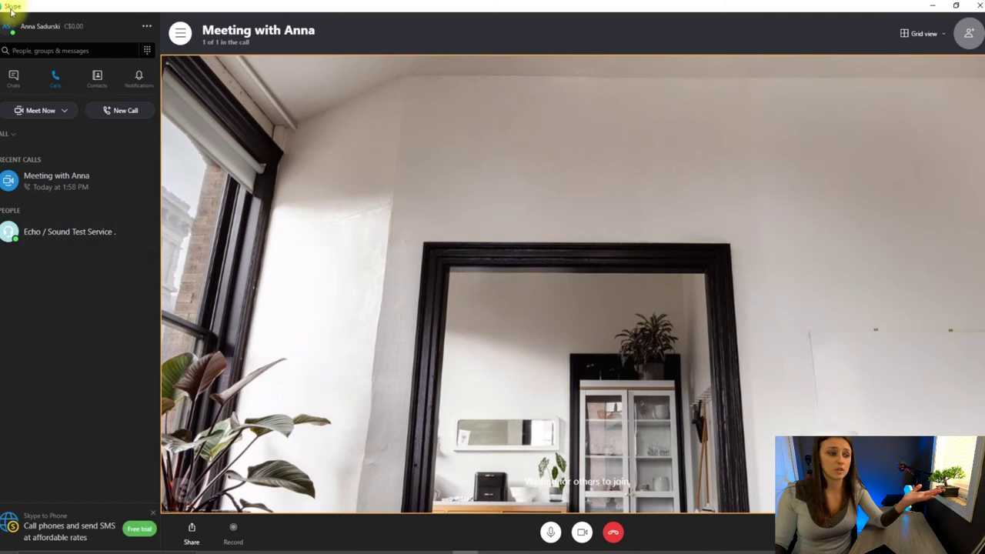
left_click(14, 81)
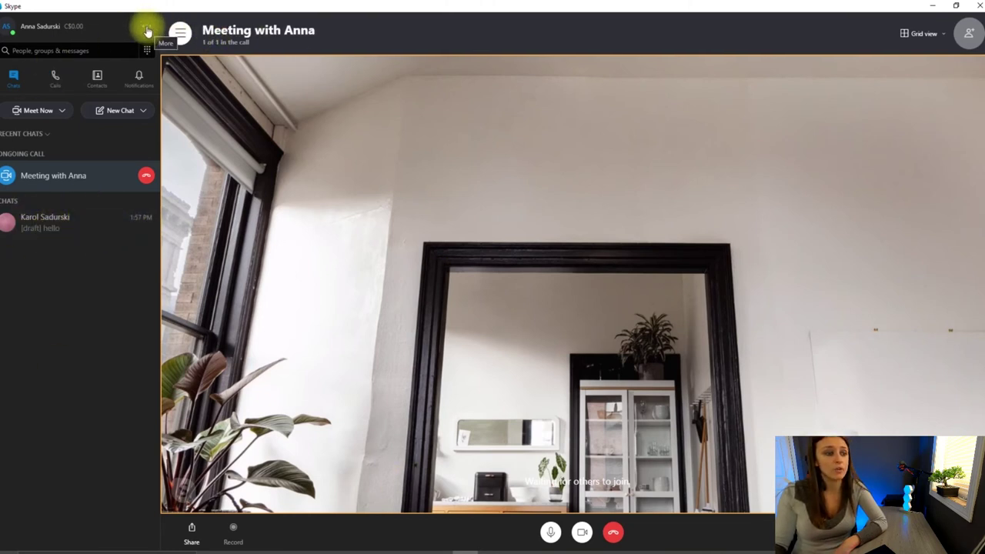
- Visit Skype settings and the profile overview, then the Skype to Phone credit offers (C$5, C$10, C$25)
left_click(148, 30)
left_click(170, 34)
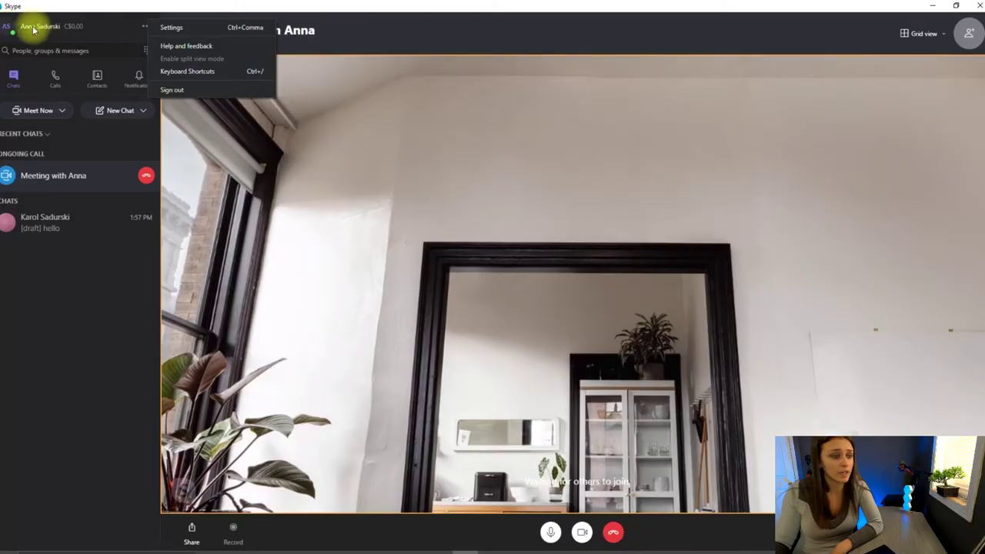
left_click(33, 29)
left_click(97, 29)
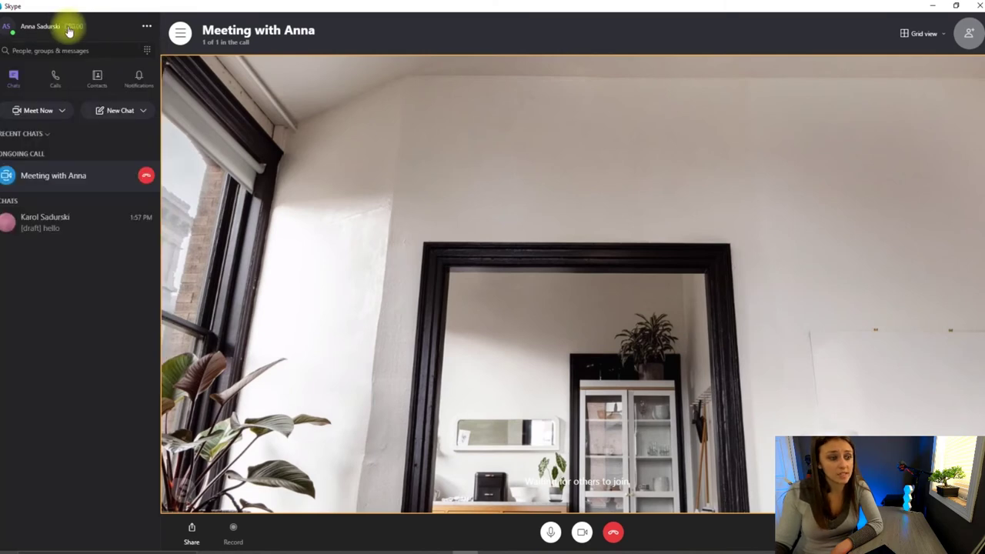
left_click(74, 28)
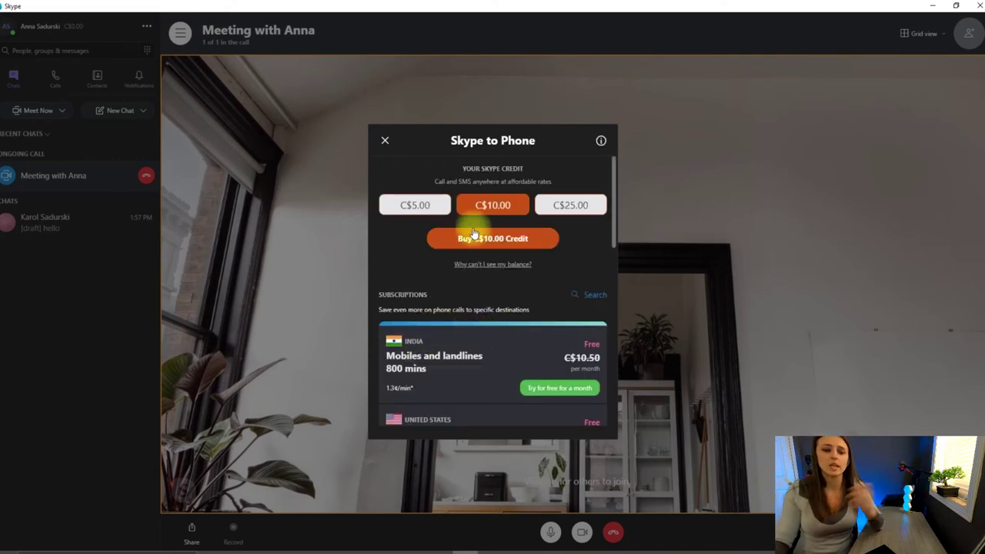
- Pick the C$5.00 Skype credit amount and browse the subscription offers list
left_click(411, 203)
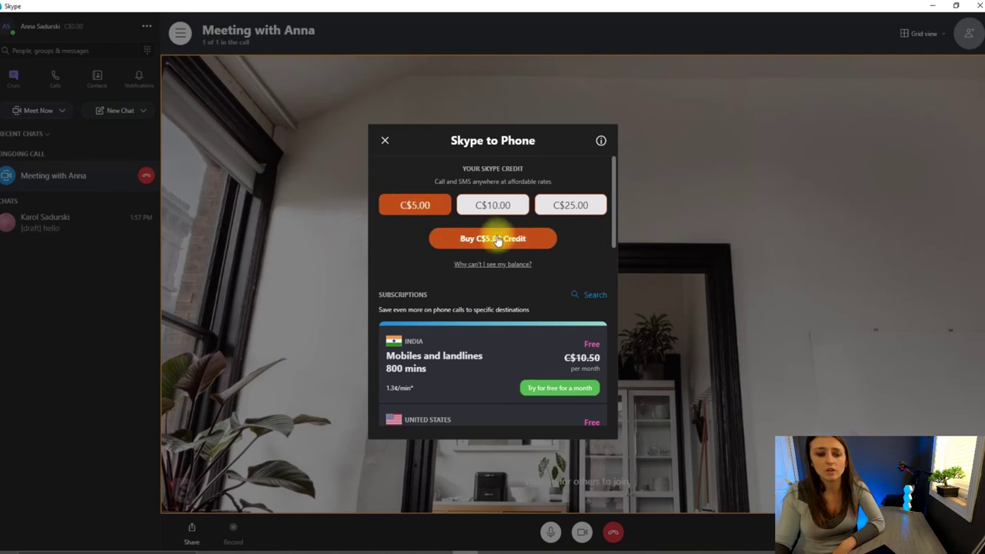
scroll(504, 290, "down", 1)
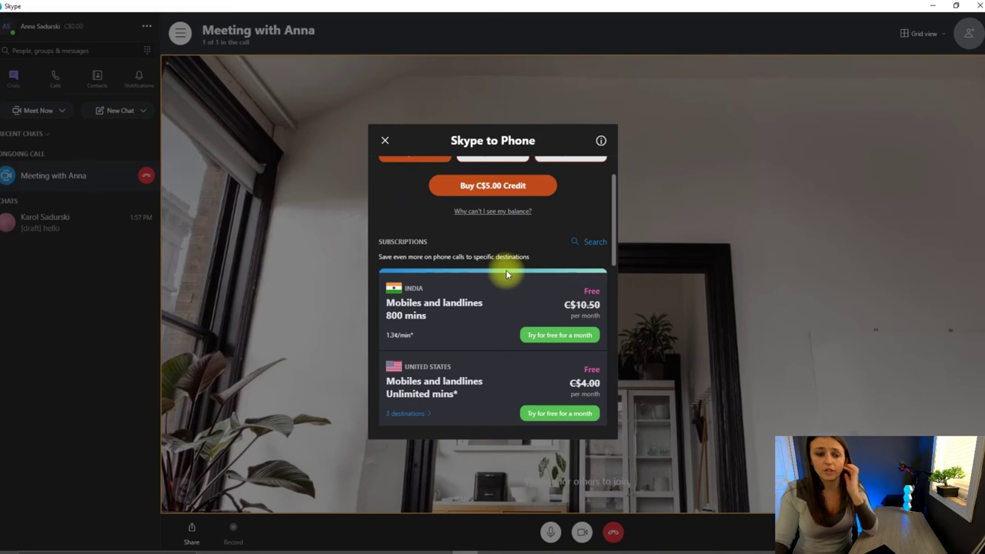
scroll(506, 272, "down", 2)
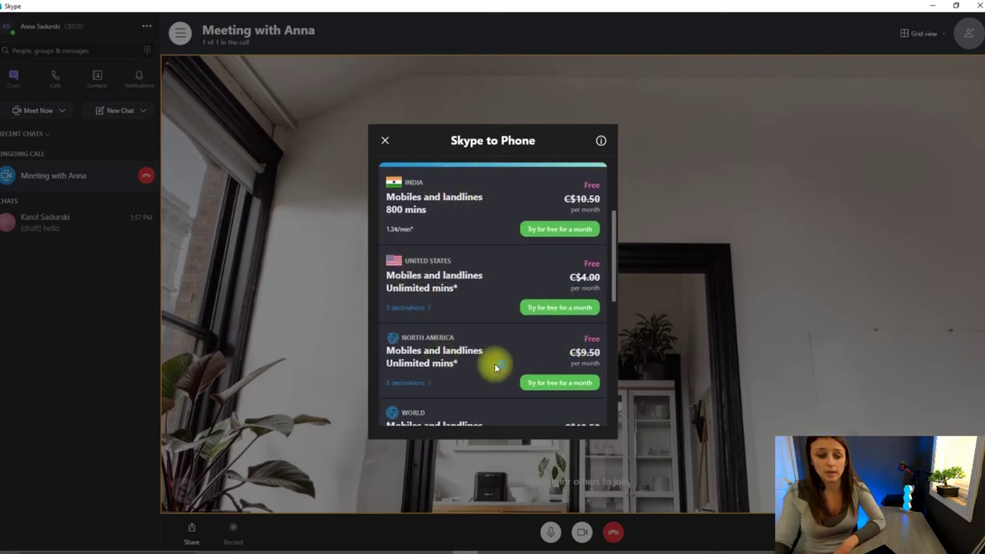
scroll(494, 367, "down", 1)
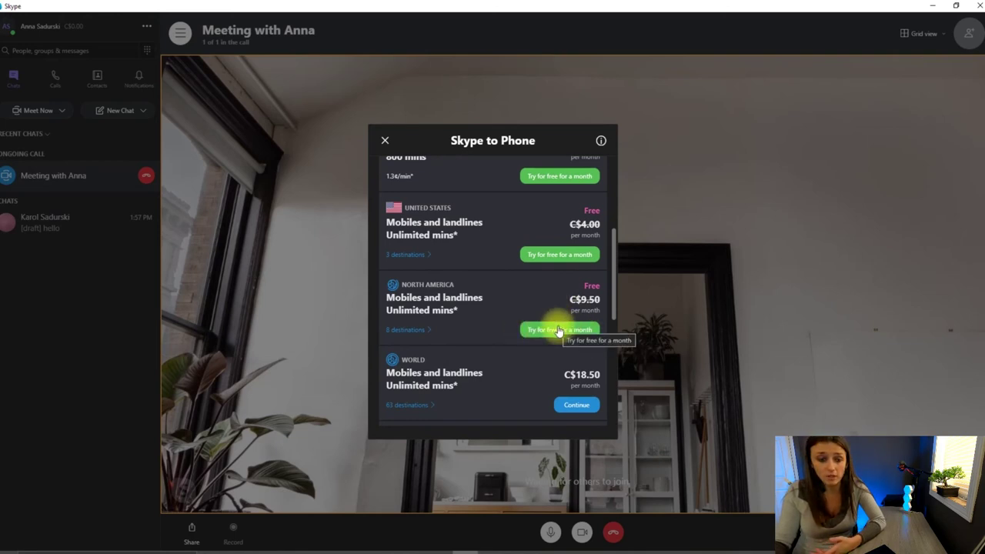
scroll(558, 329, "down", 3)
scroll(557, 331, "down", 1)
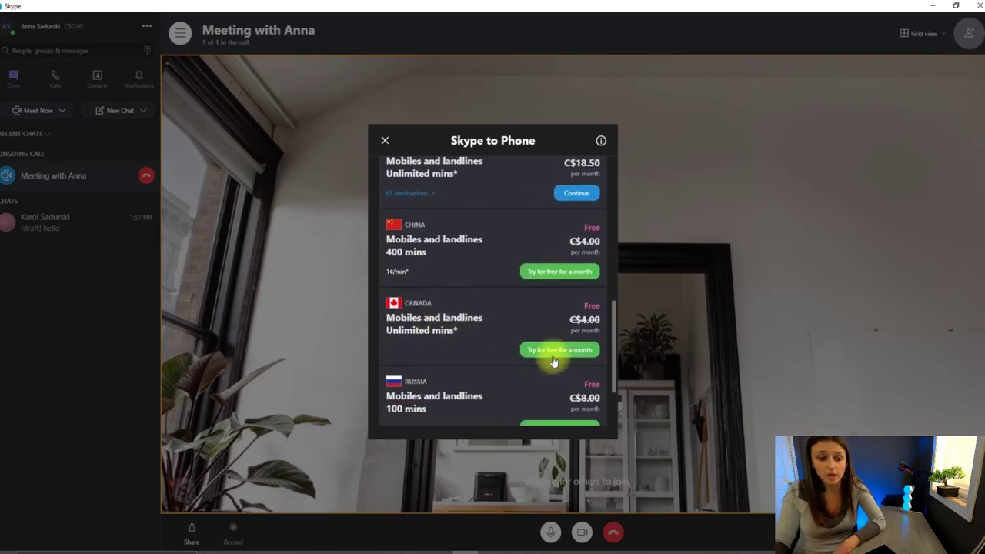
scroll(528, 396, "down", 2)
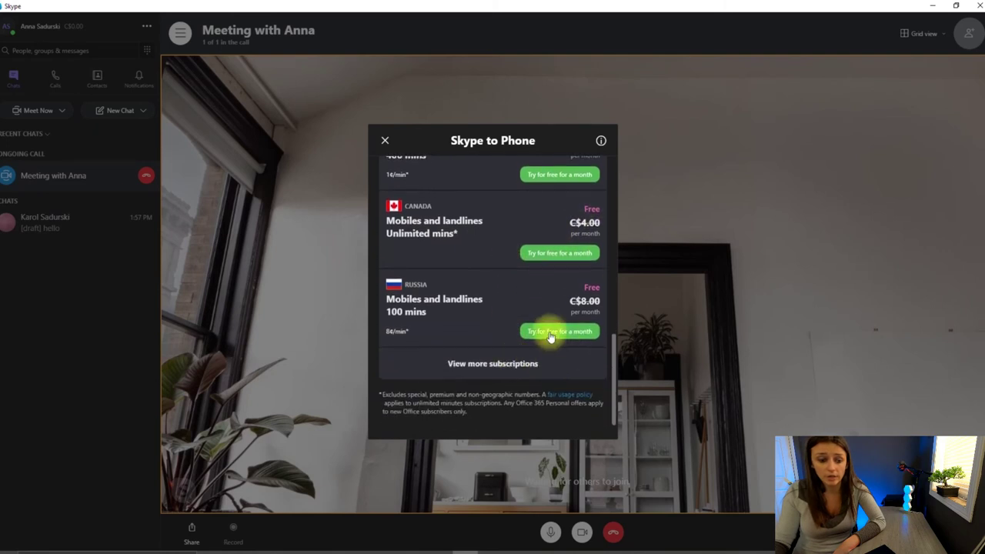
scroll(440, 357, "up", 4)
scroll(440, 360, "up", 5)
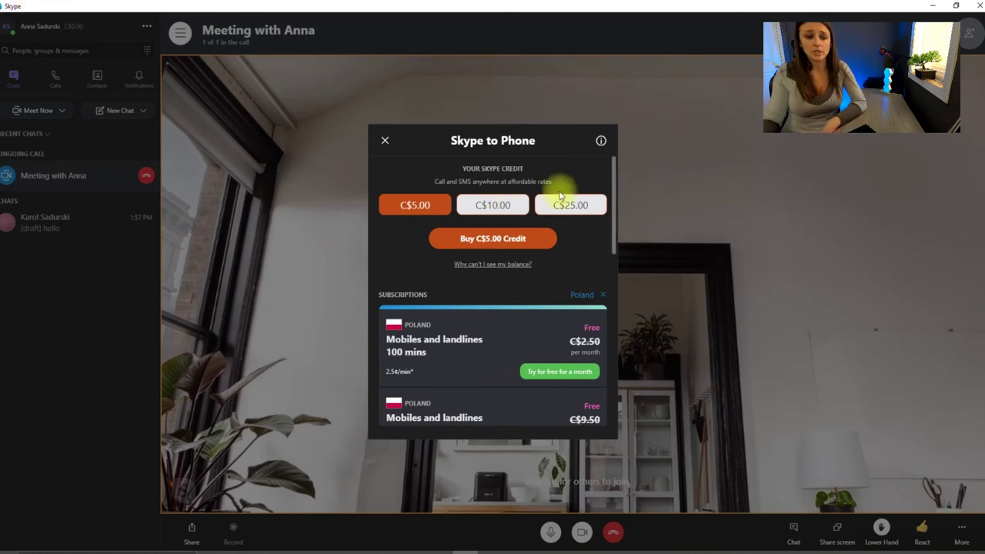
- Close the Skype to Phone offers and the profile menu to return to the chats list
left_click(386, 144)
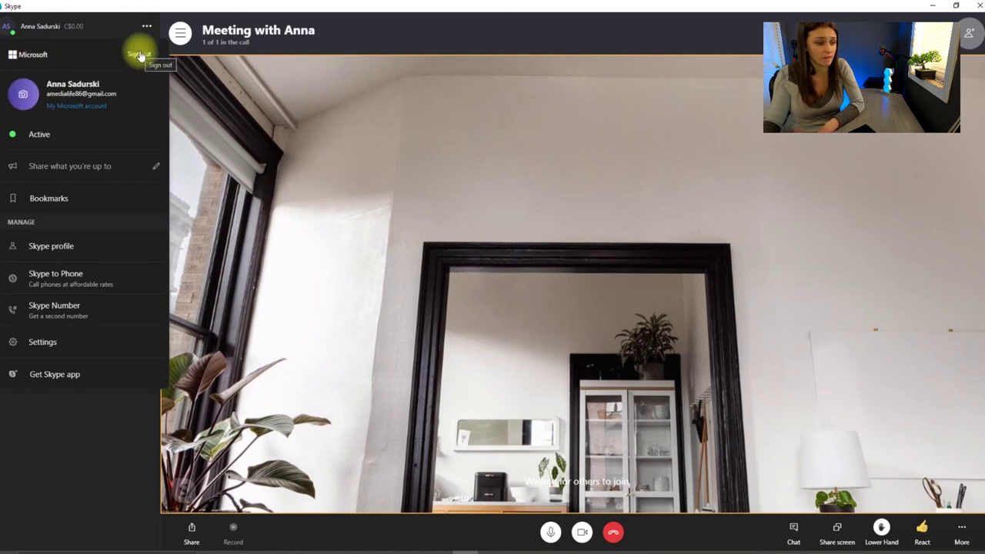
left_click(57, 467)
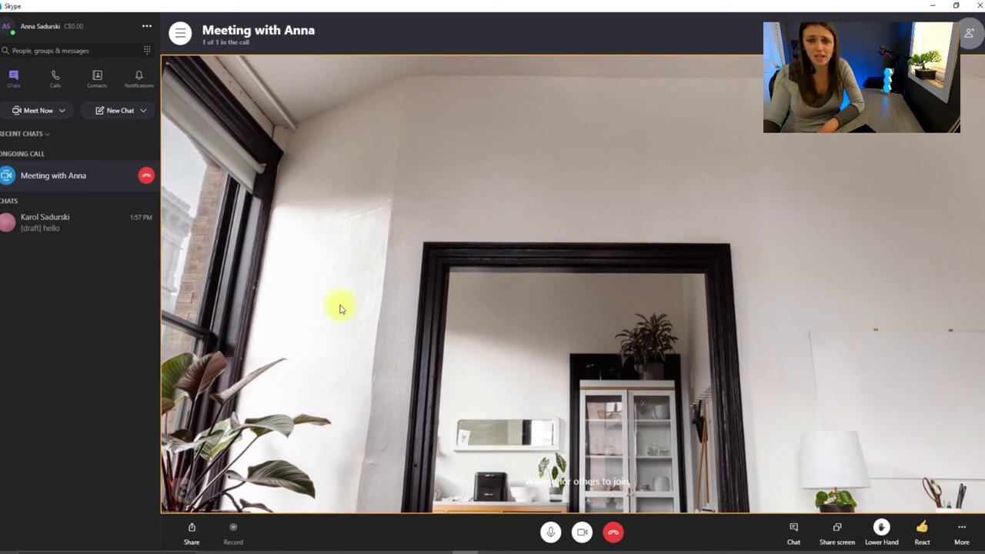